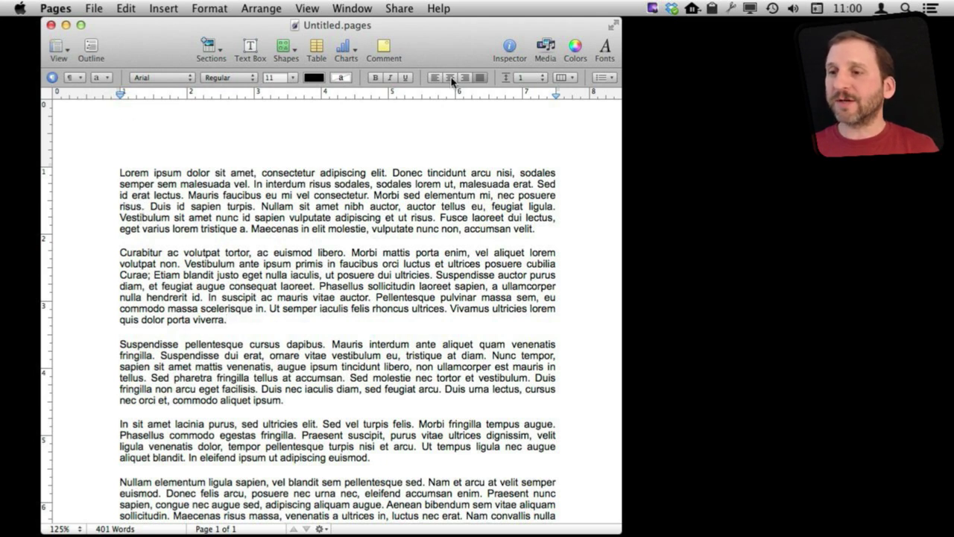
Show the Text inspector's spacing settings and move the Inspector next to the document.
{"action": "left_click", "coordinate": [509, 47]}
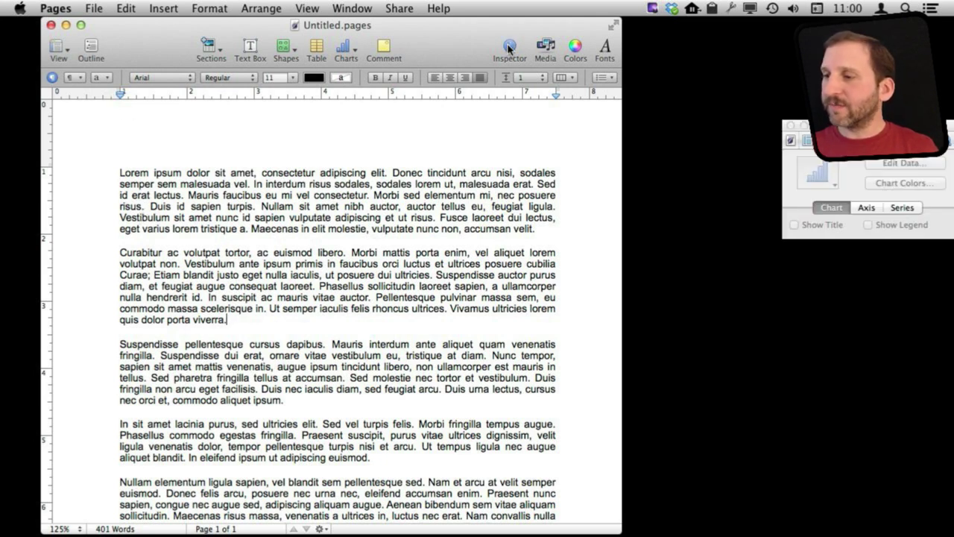
{"action": "left_click", "coordinate": [801, 133]}
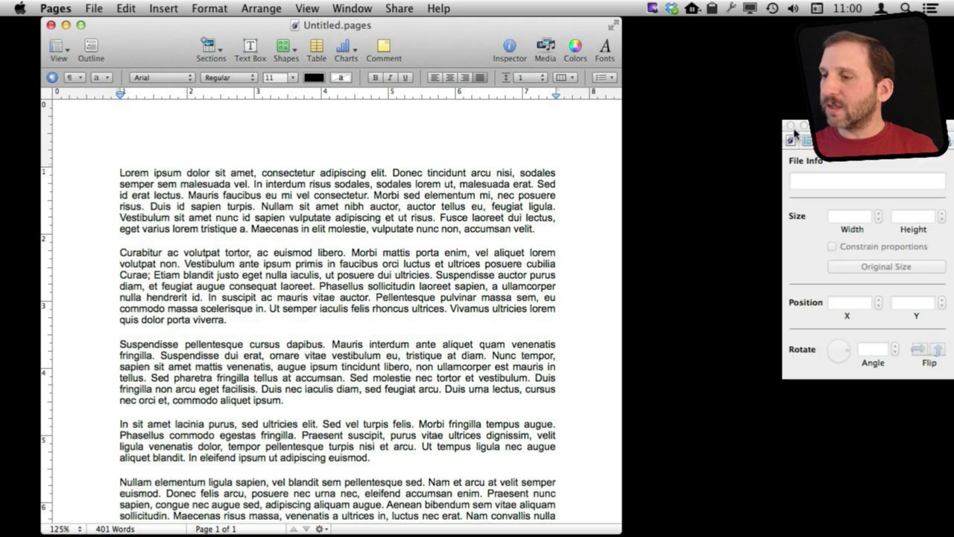
{"action": "left_click", "coordinate": [840, 141]}
{"action": "left_click_drag", "start_coordinate": [840, 134], "coordinate": [612, 128]}
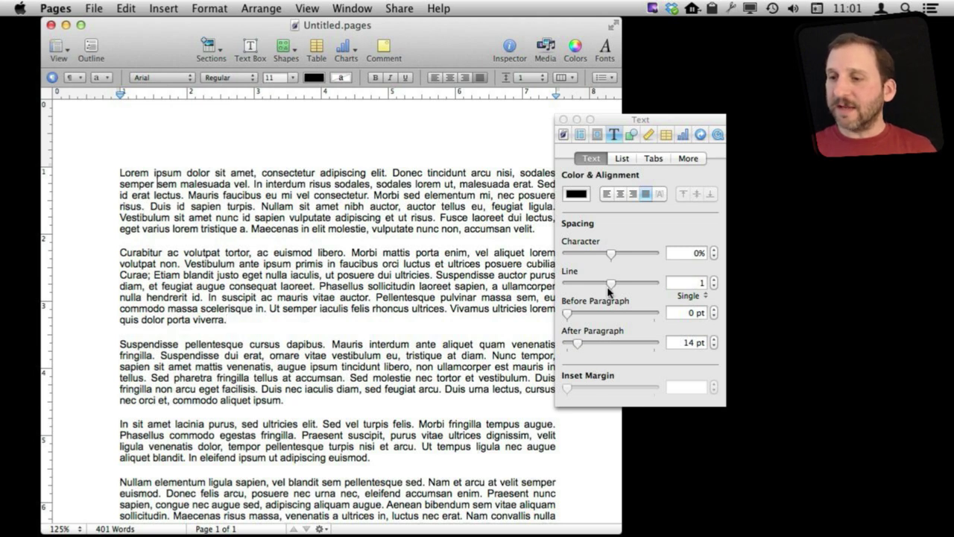
Select all the text and set line spacing to 1.2 Multiple.
{"action": "mouse_move", "coordinate": [611, 291]}
{"action": "left_mouse_down"}
{"action": "mouse_move", "coordinate": [629, 290]}
{"action": "mouse_move", "coordinate": [612, 291]}
{"action": "left_mouse_up"}
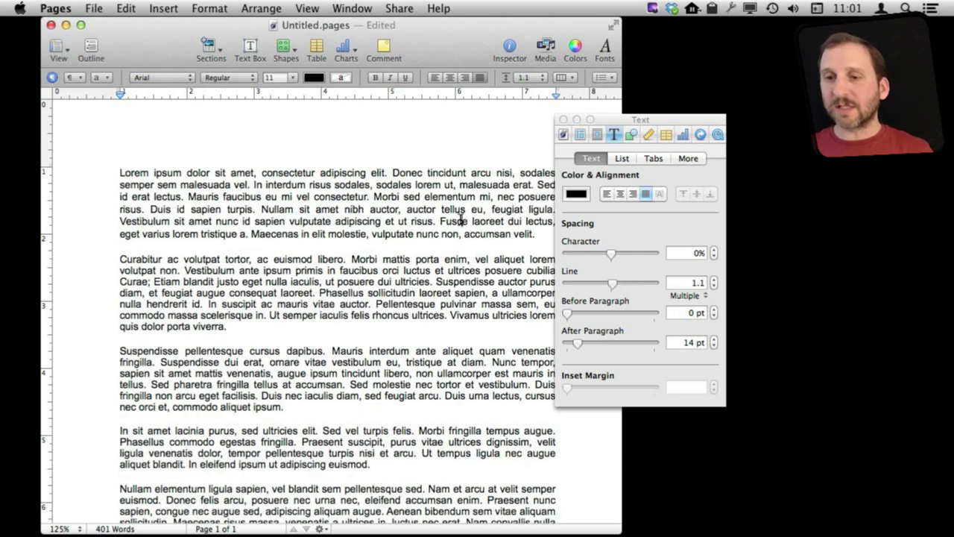
{"action": "key", "text": "super+a"}
{"action": "left_click_drag", "start_coordinate": [610, 288], "coordinate": [612, 288]}
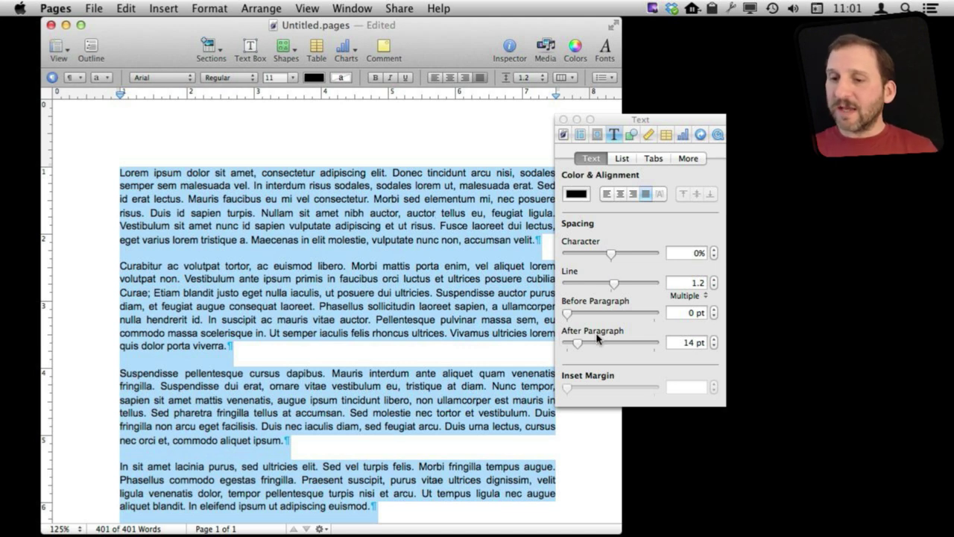
Select all the text and set Before and After Paragraph spacing to 0 pt.
{"action": "left_click", "coordinate": [235, 292]}
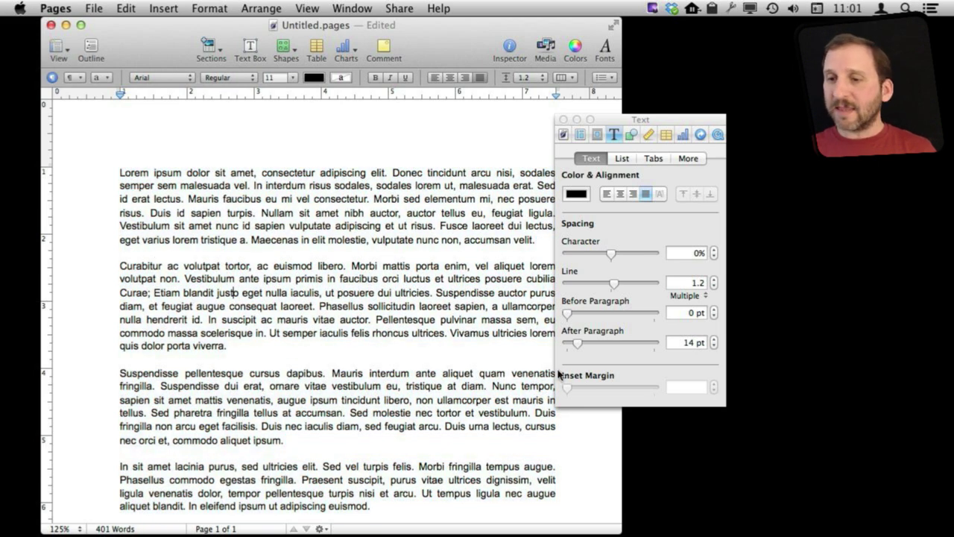
{"action": "key", "text": "super+a"}
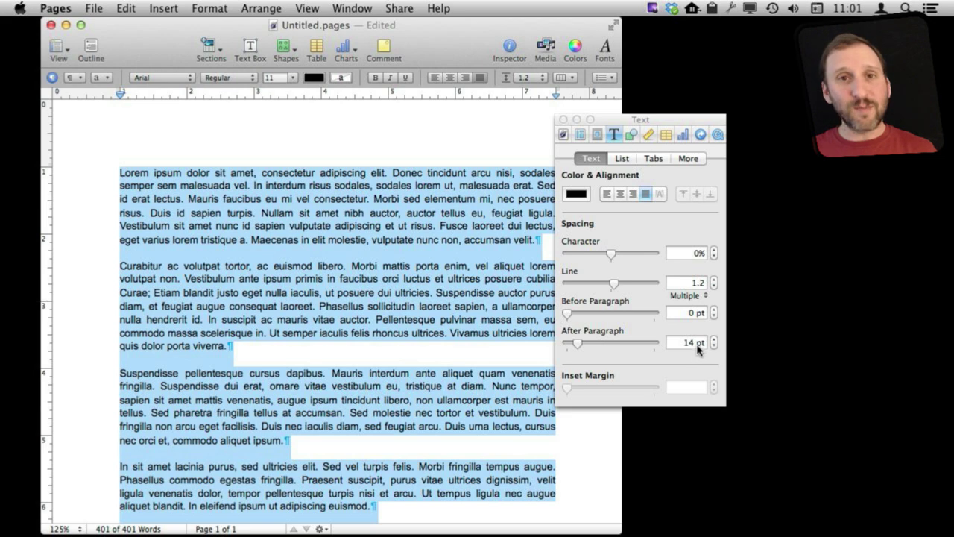
{"action": "left_click_drag", "start_coordinate": [578, 345], "coordinate": [563, 348]}
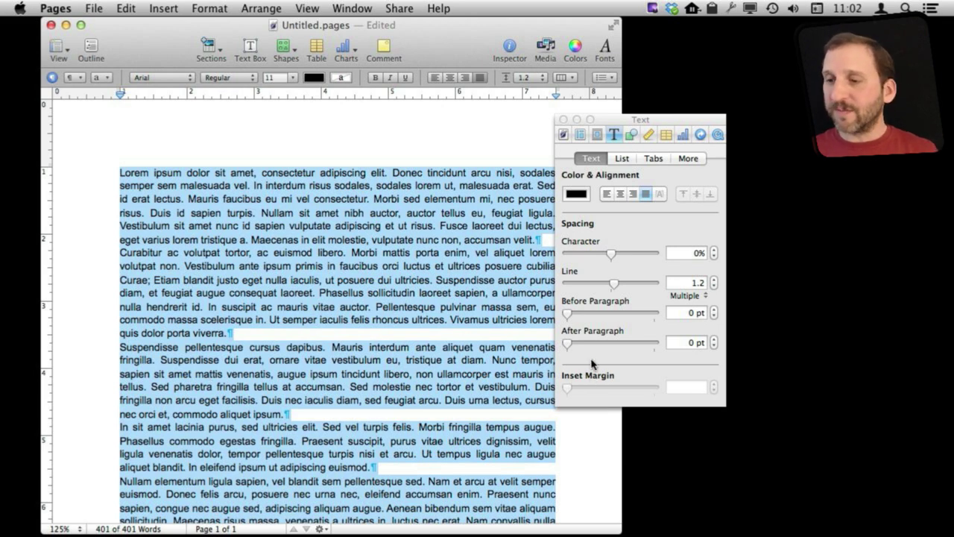
{"action": "left_click_drag", "start_coordinate": [566, 347], "coordinate": [590, 346]}
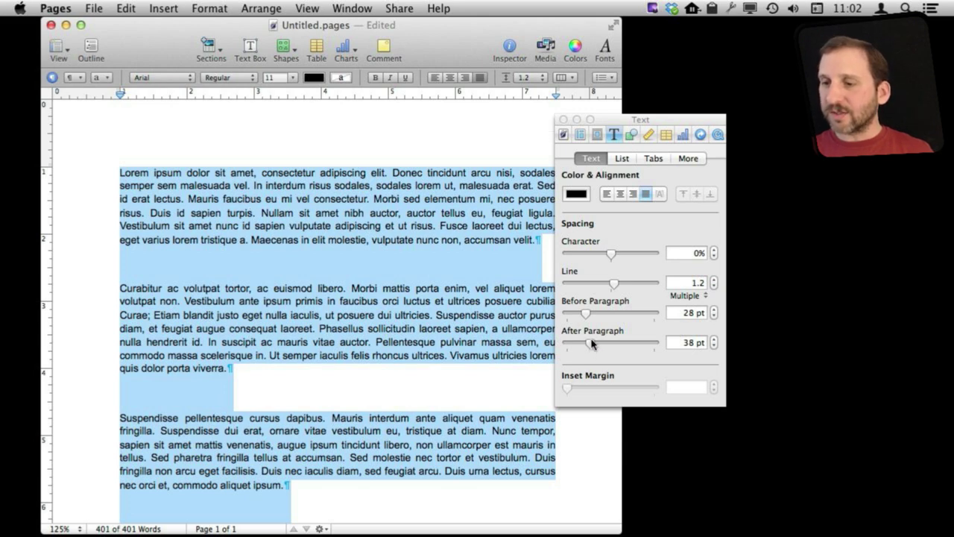
{"action": "left_click_drag", "start_coordinate": [591, 345], "coordinate": [556, 350]}
{"action": "mouse_move", "coordinate": [588, 321]}
{"action": "left_mouse_down"}
{"action": "mouse_move", "coordinate": [567, 321]}
{"action": "mouse_move", "coordinate": [588, 319]}
{"action": "left_mouse_up"}
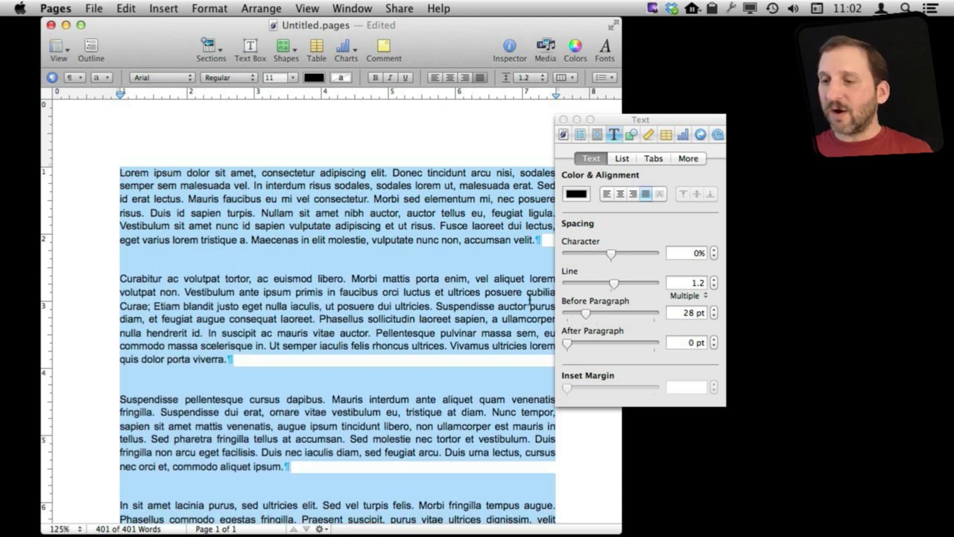
{"action": "left_click_drag", "start_coordinate": [589, 321], "coordinate": [579, 343]}
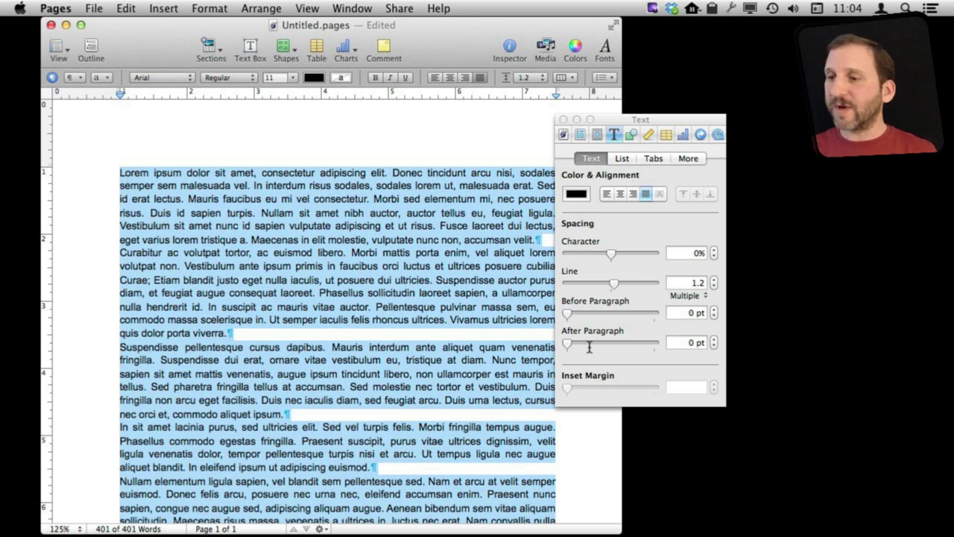
In the Tabs pane, set the First Line indent to 0.25 in.
{"action": "left_click", "coordinate": [654, 159]}
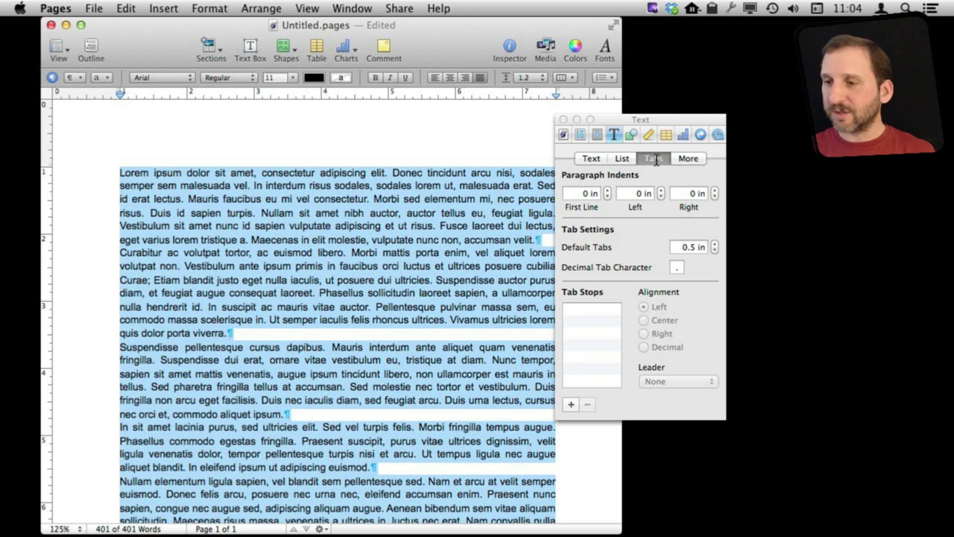
{"action": "left_click", "coordinate": [608, 190]}
{"action": "left_click", "coordinate": [607, 190]}
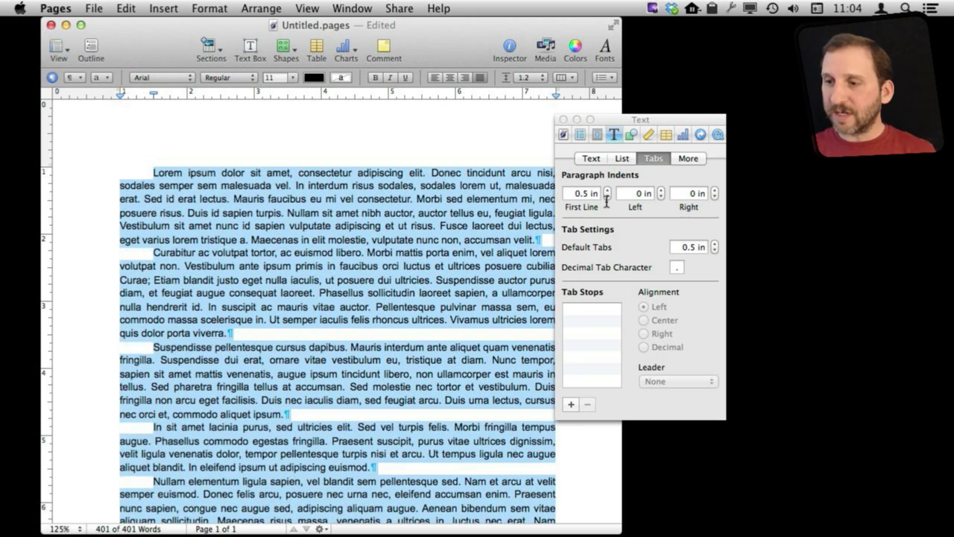
{"action": "left_click", "coordinate": [608, 196]}
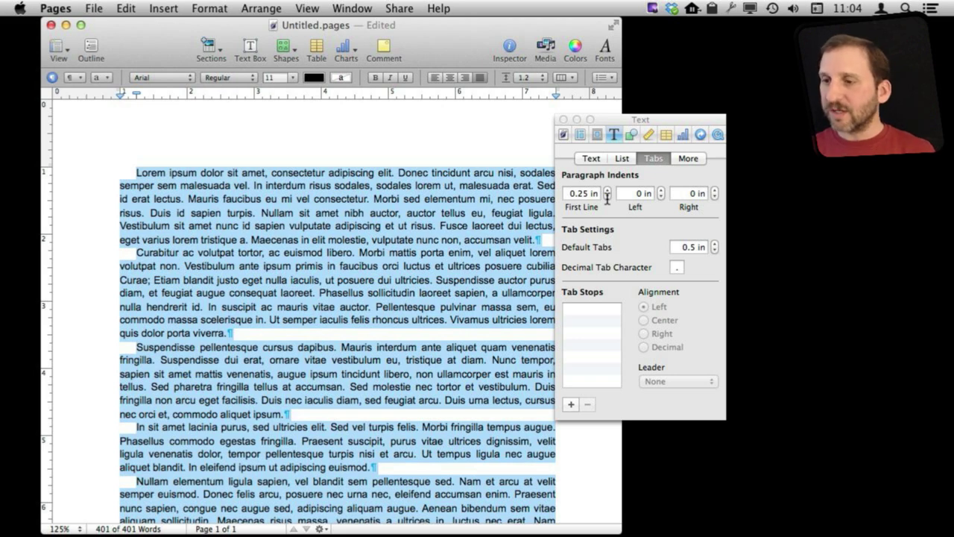
{"action": "left_click", "coordinate": [608, 190]}
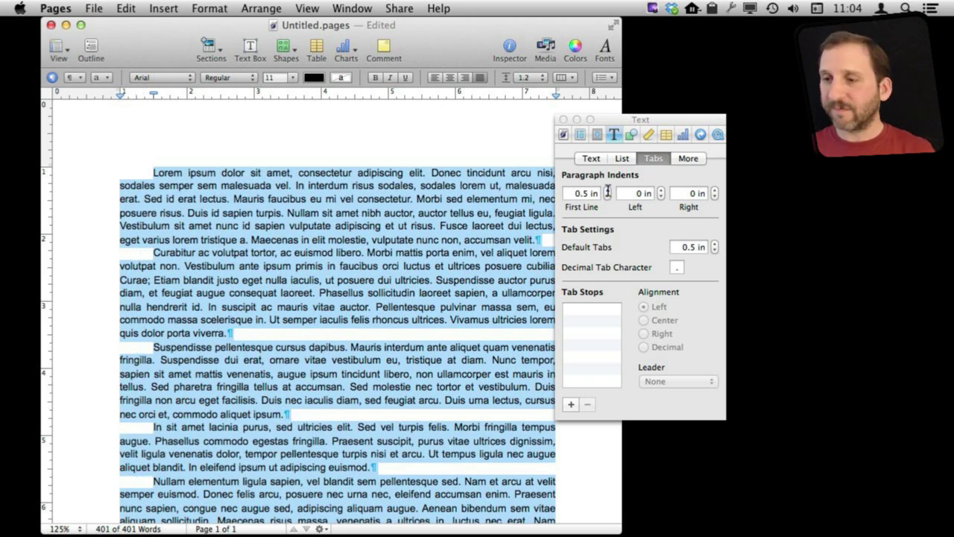
{"action": "left_click", "coordinate": [608, 196]}
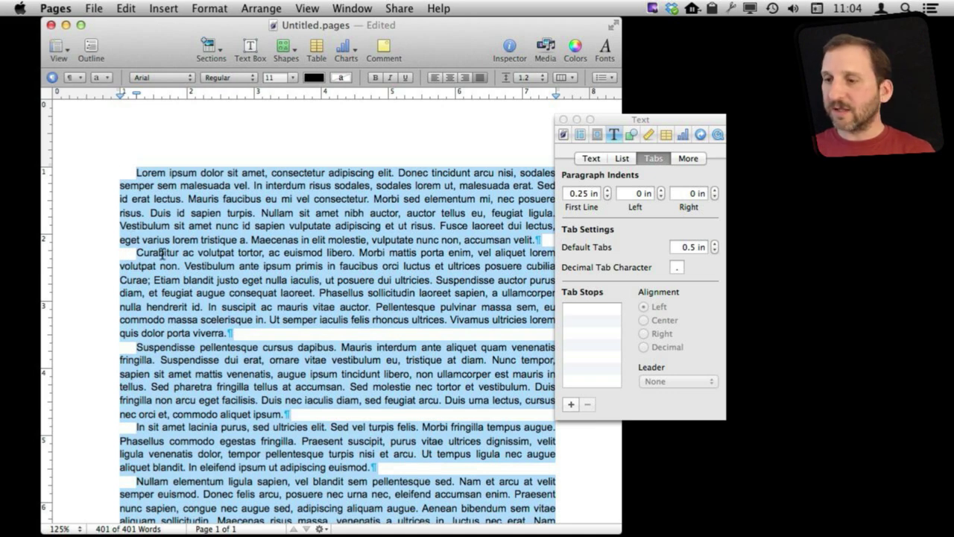
Keep the Left and Right indents at 0 in, then deselect the text.
{"action": "left_click", "coordinate": [661, 190]}
{"action": "left_click", "coordinate": [661, 190]}
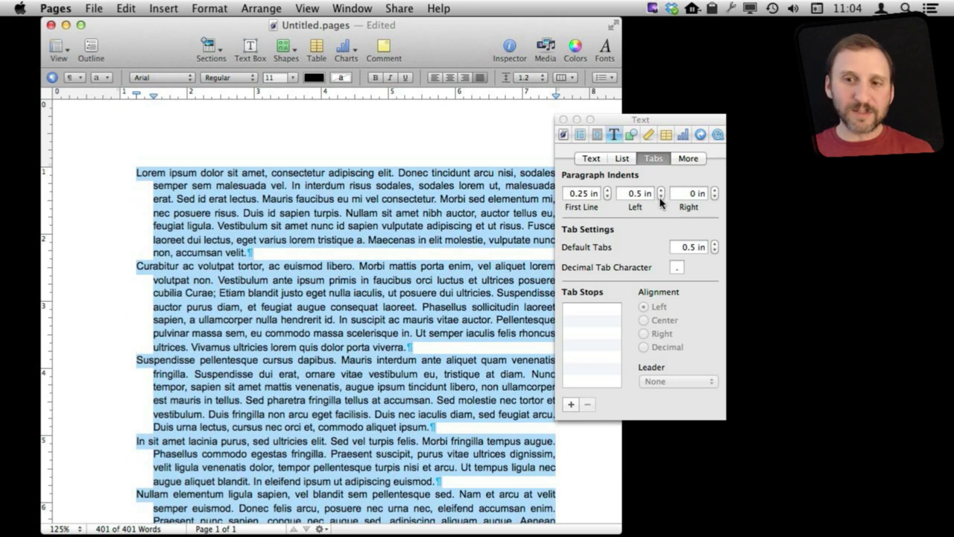
{"action": "left_click", "coordinate": [662, 192]}
{"action": "left_click", "coordinate": [662, 196]}
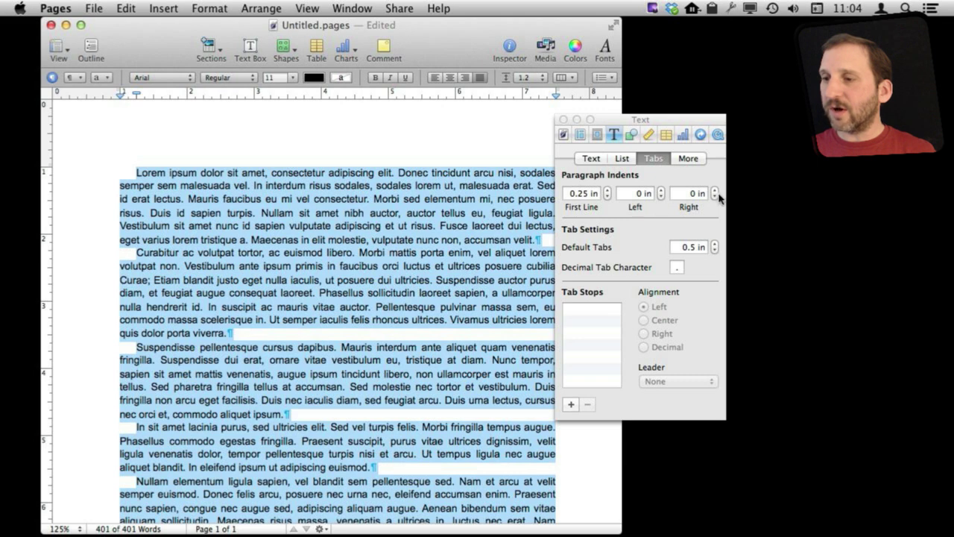
{"action": "left_click_drag", "start_coordinate": [675, 124], "coordinate": [715, 133]}
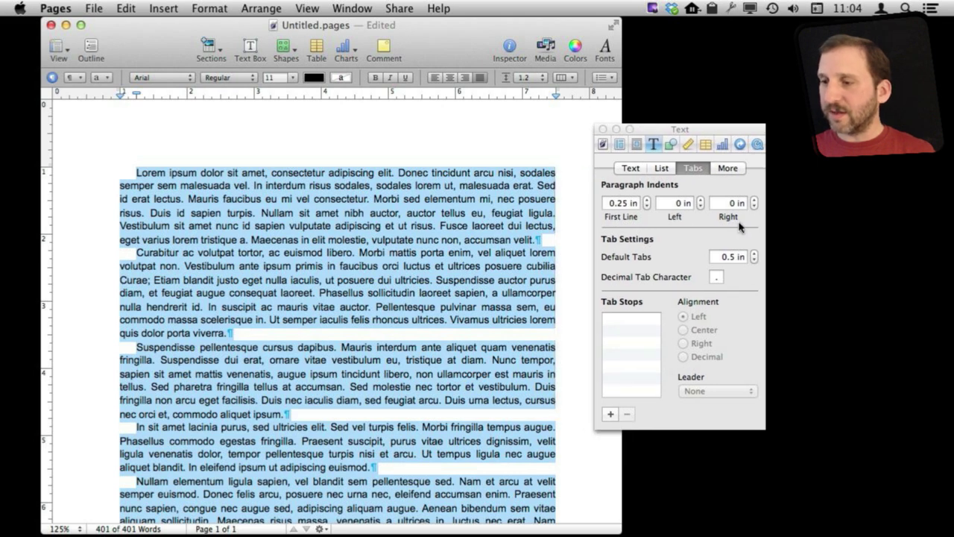
{"action": "left_click", "coordinate": [754, 200]}
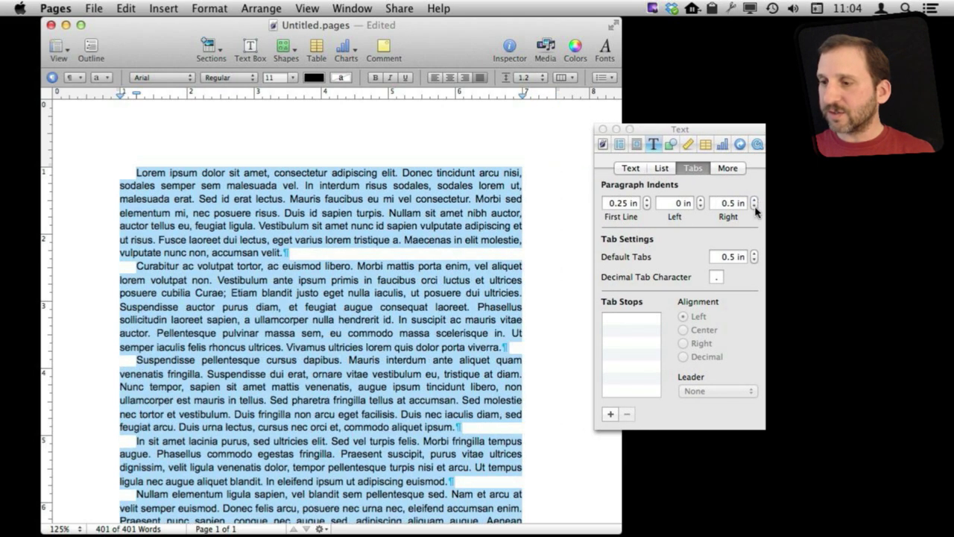
{"action": "left_click", "coordinate": [754, 207]}
{"action": "left_click", "coordinate": [315, 270]}
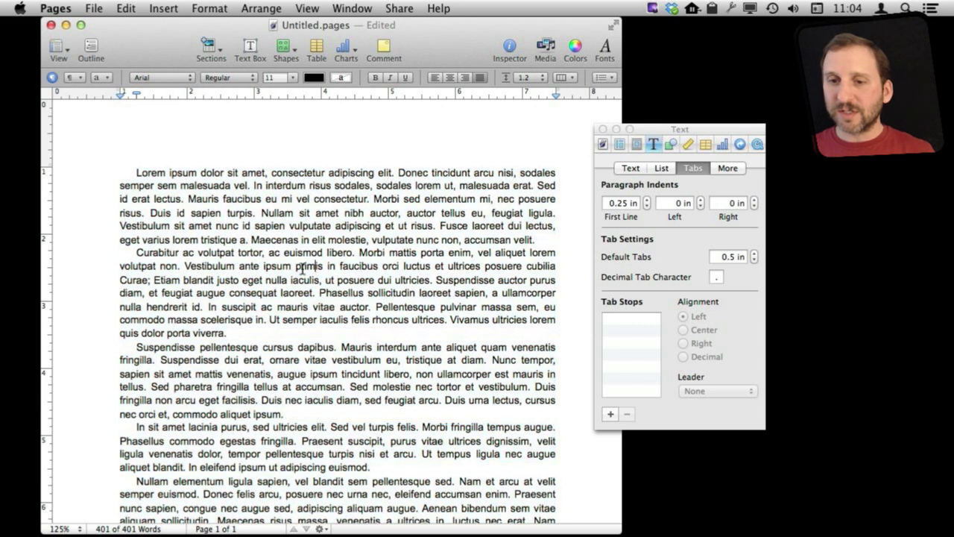
Indent the second paragraph 0.5 in left and right with a 0.75 in first line.
{"action": "left_click_drag", "start_coordinate": [134, 252], "coordinate": [252, 329]}
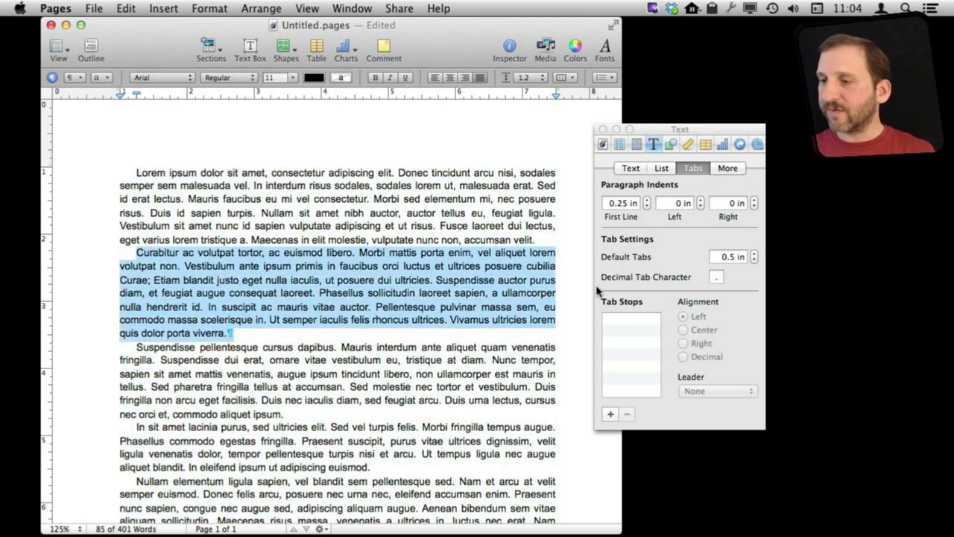
{"action": "left_click", "coordinate": [754, 200]}
{"action": "left_click", "coordinate": [754, 199]}
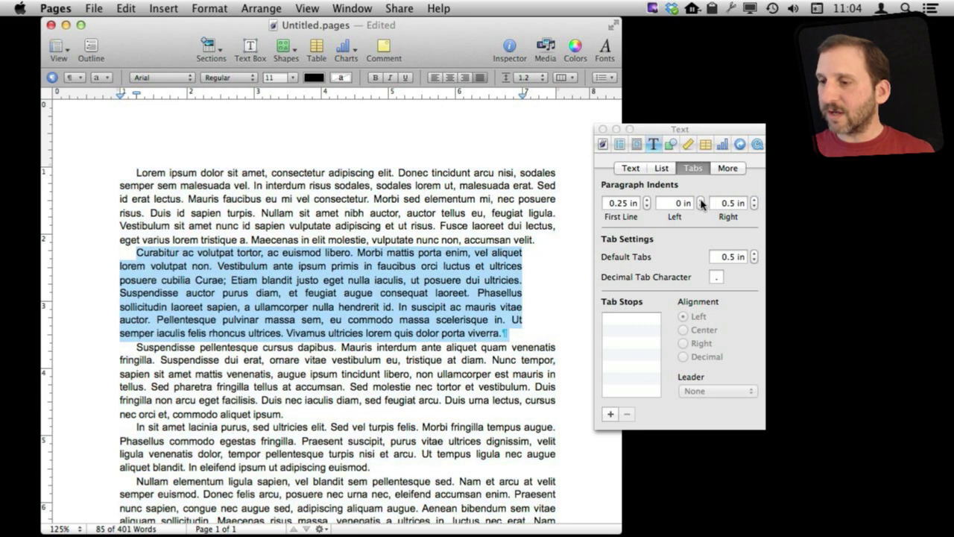
{"action": "left_click", "coordinate": [701, 200]}
{"action": "left_click", "coordinate": [701, 199]}
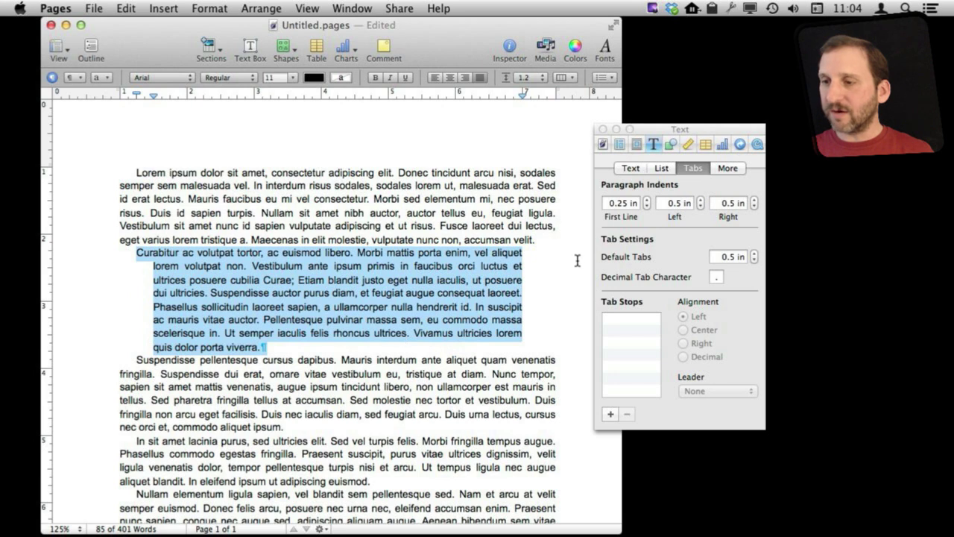
{"action": "left_click", "coordinate": [647, 199]}
{"action": "left_click", "coordinate": [648, 200]}
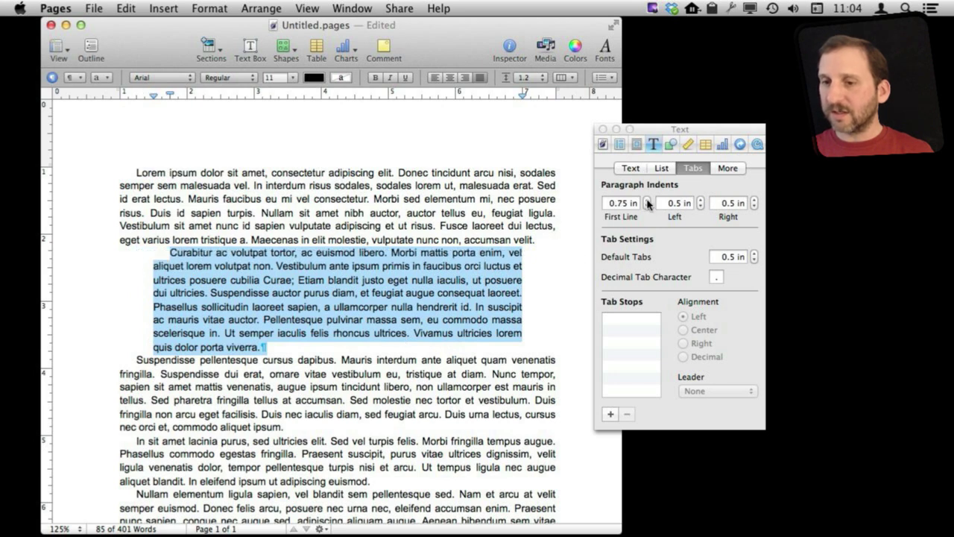
{"action": "left_click", "coordinate": [393, 295]}
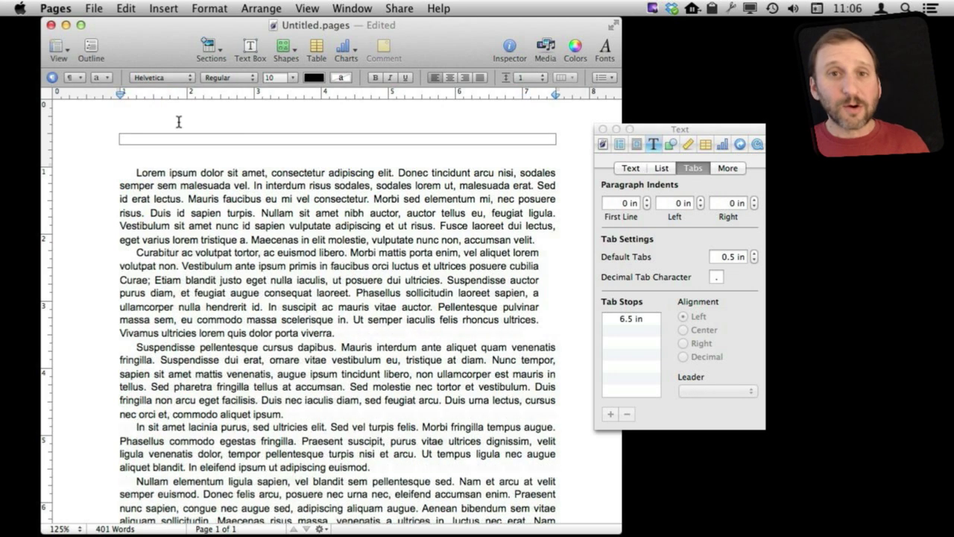
Select the whole document and set After Paragraph spacing to 17 pt.
{"action": "left_click", "coordinate": [185, 199]}
{"action": "key", "text": "super+a"}
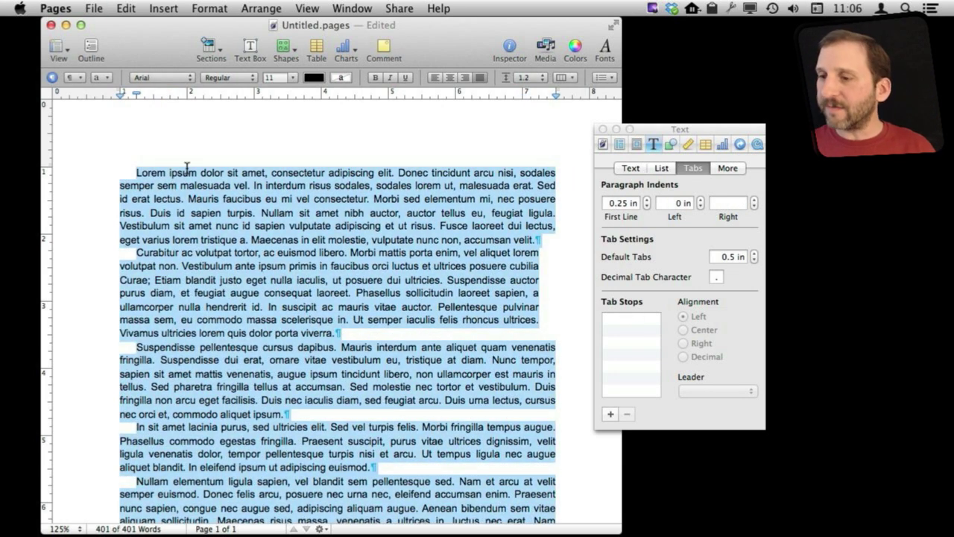
{"action": "left_click", "coordinate": [635, 170]}
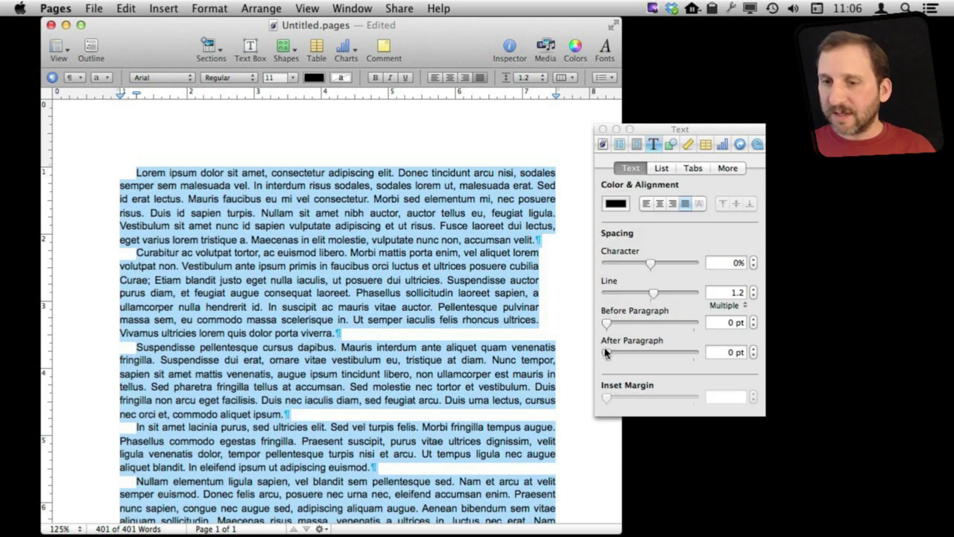
{"action": "left_click_drag", "start_coordinate": [611, 352], "coordinate": [623, 353]}
{"action": "left_click", "coordinate": [418, 298]}
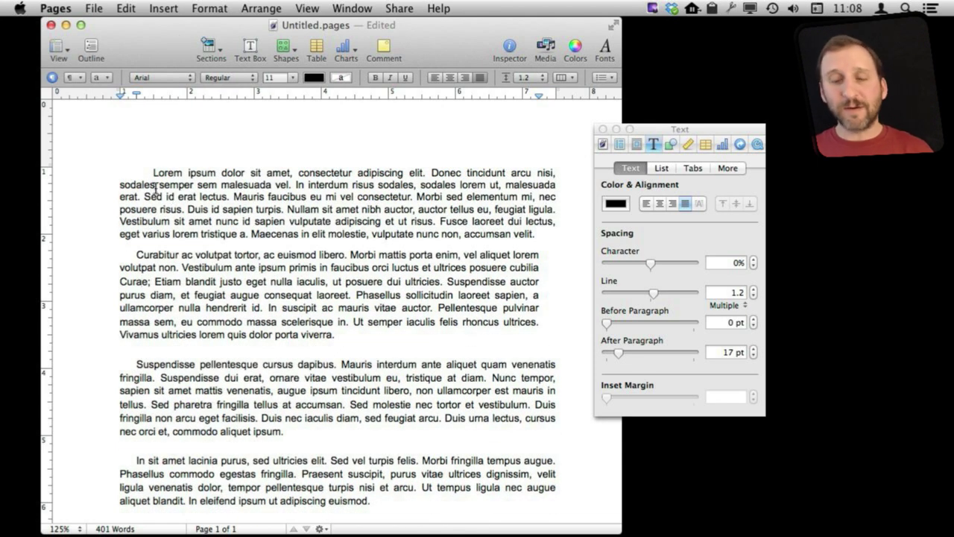
Copy the first paragraph's paragraph style and paste it onto paragraph 2.
{"action": "left_click_drag", "start_coordinate": [160, 173], "coordinate": [542, 236]}
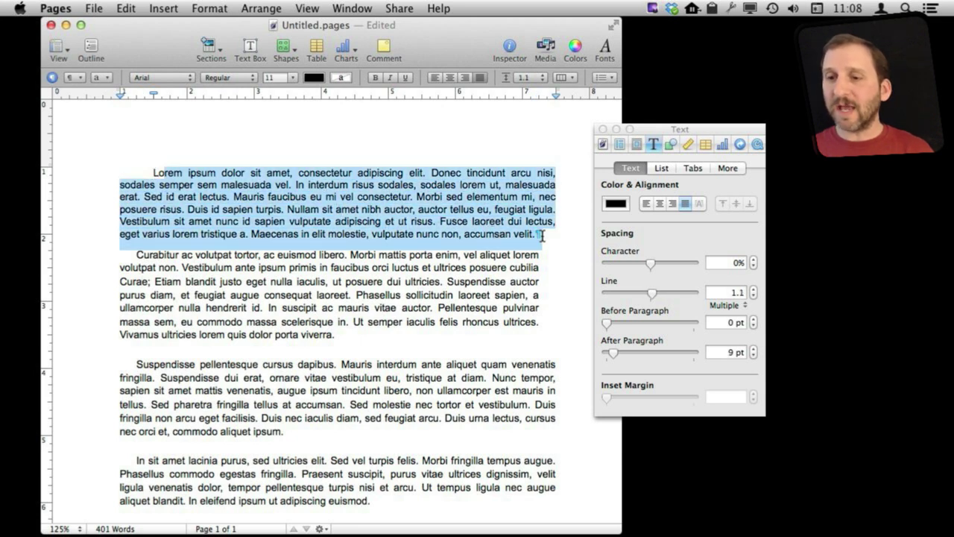
{"action": "left_click", "coordinate": [357, 223]}
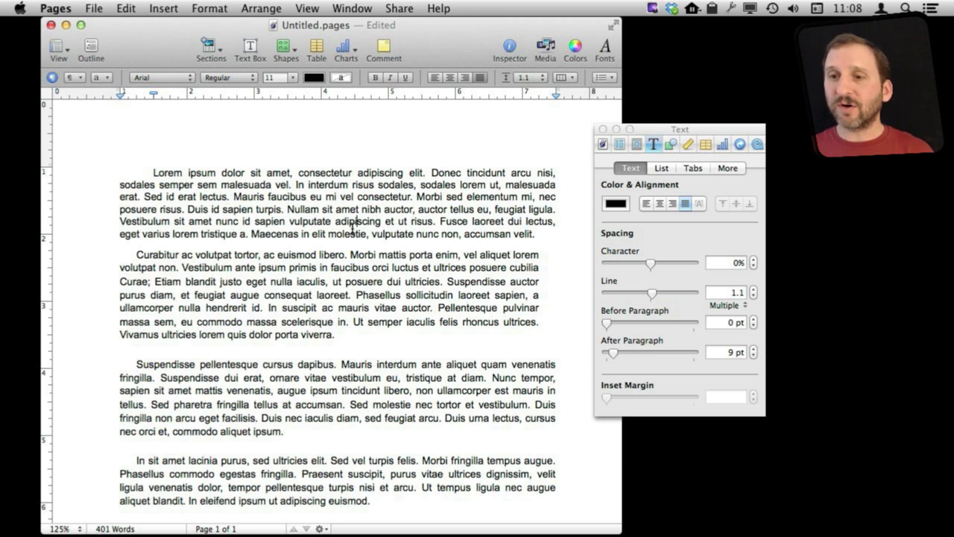
{"action": "left_click", "coordinate": [209, 9]}
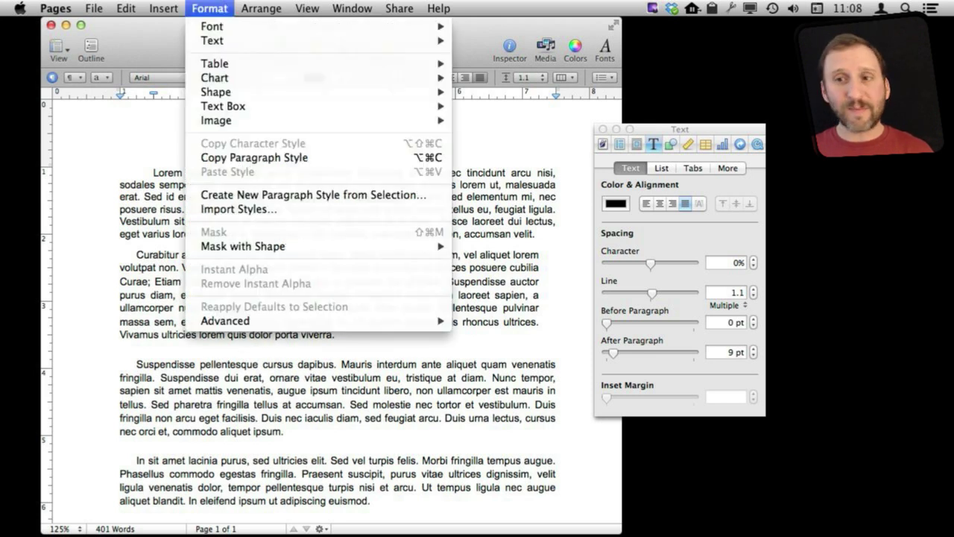
{"action": "left_click", "coordinate": [222, 157]}
{"action": "left_click", "coordinate": [205, 282]}
{"action": "left_click", "coordinate": [210, 9]}
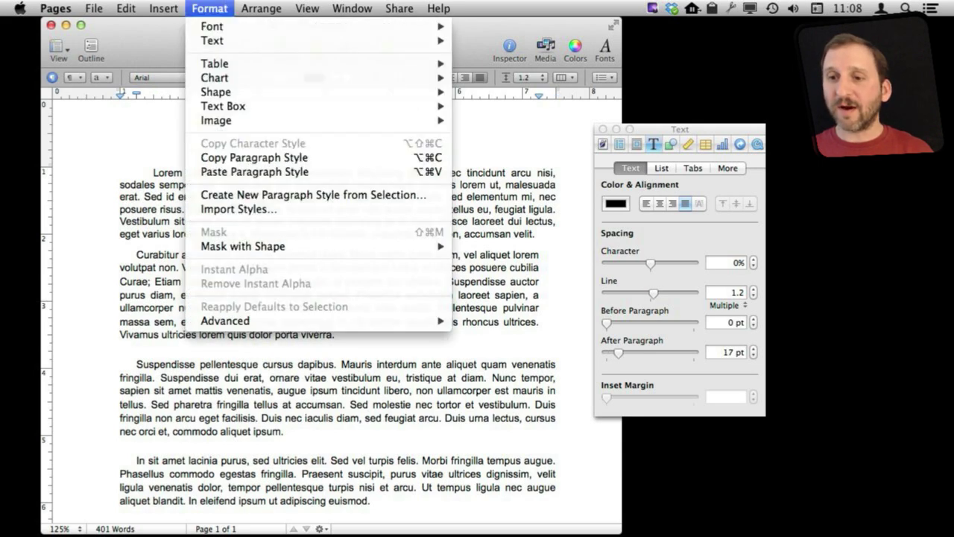
{"action": "left_click", "coordinate": [242, 173]}
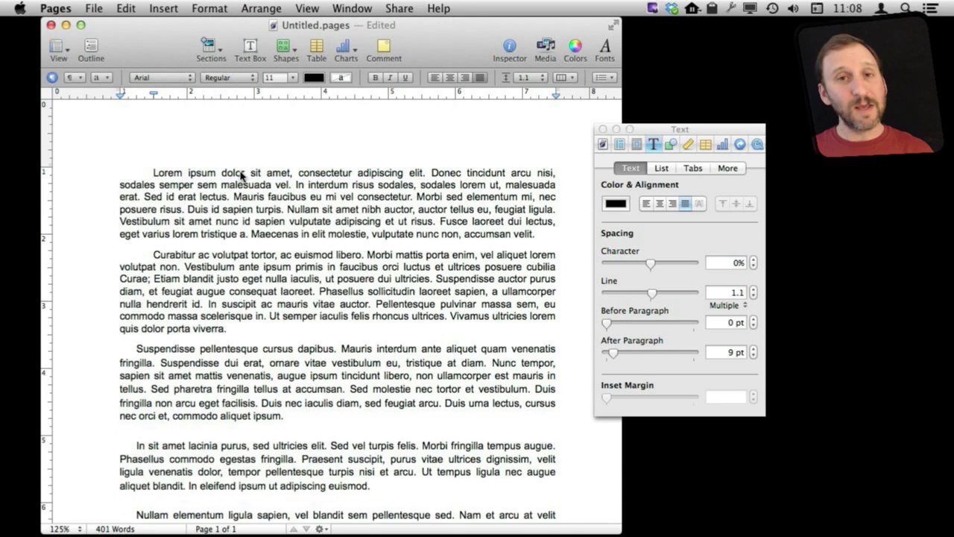
Paste the copied paragraph style onto the whole document and close the Inspector.
{"action": "left_click", "coordinate": [197, 350]}
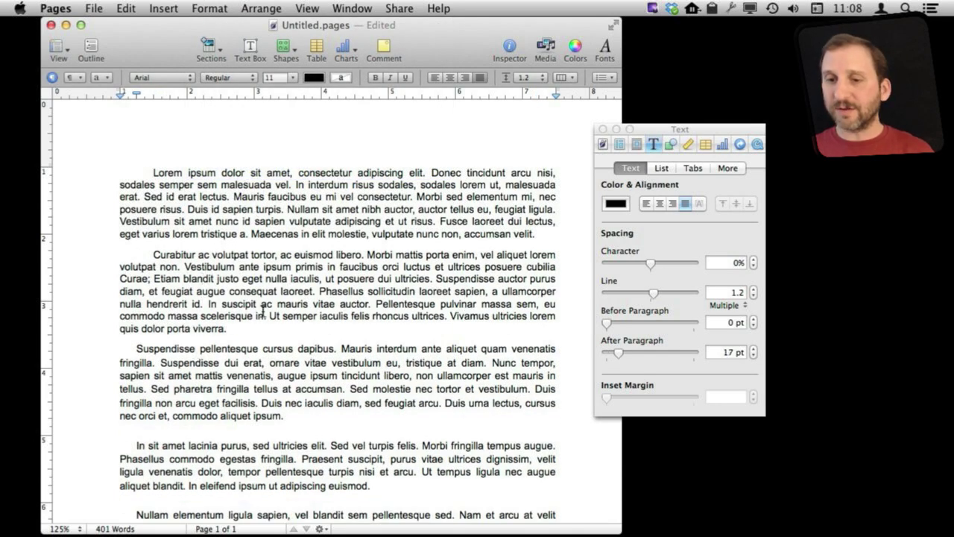
{"action": "key", "text": "super+a"}
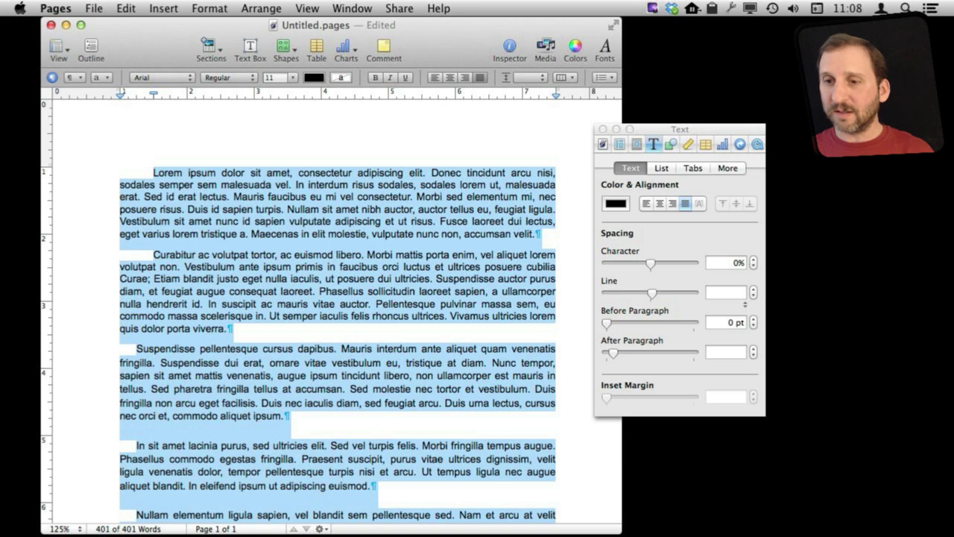
{"action": "left_click", "coordinate": [217, 9]}
{"action": "left_click", "coordinate": [235, 173]}
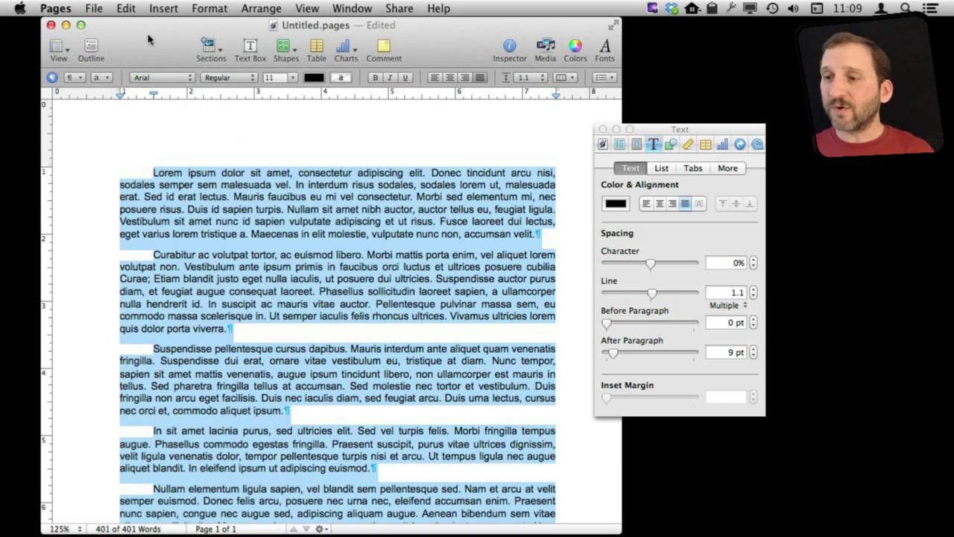
{"action": "left_click", "coordinate": [604, 130]}
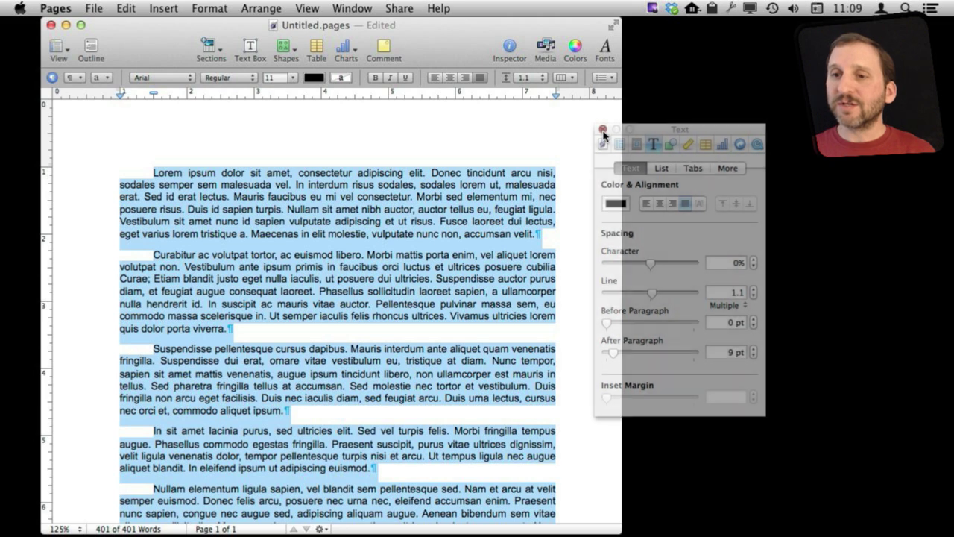
Show the Styles drawer and add a paragraph style named Free Form 2.
{"action": "left_click", "coordinate": [316, 9]}
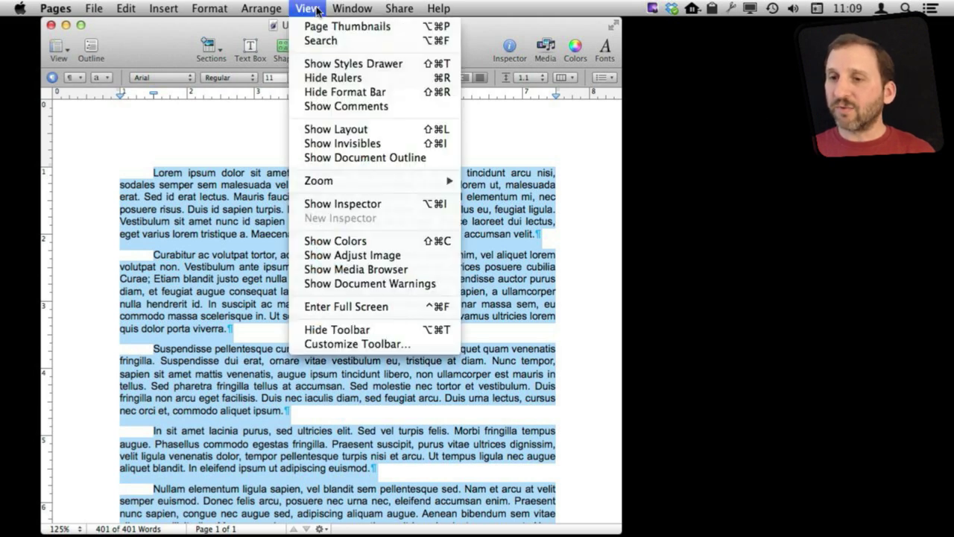
{"action": "left_click", "coordinate": [335, 64]}
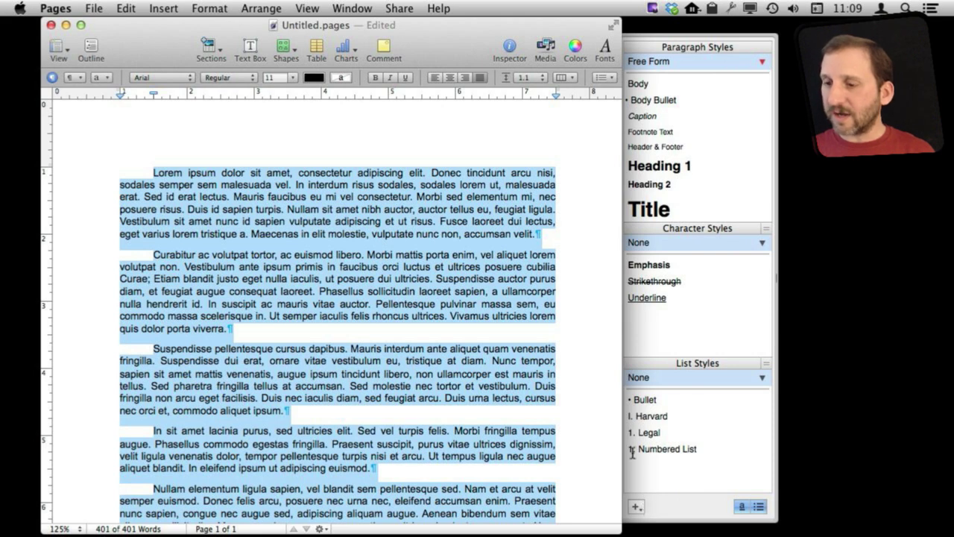
{"action": "left_click", "coordinate": [635, 506]}
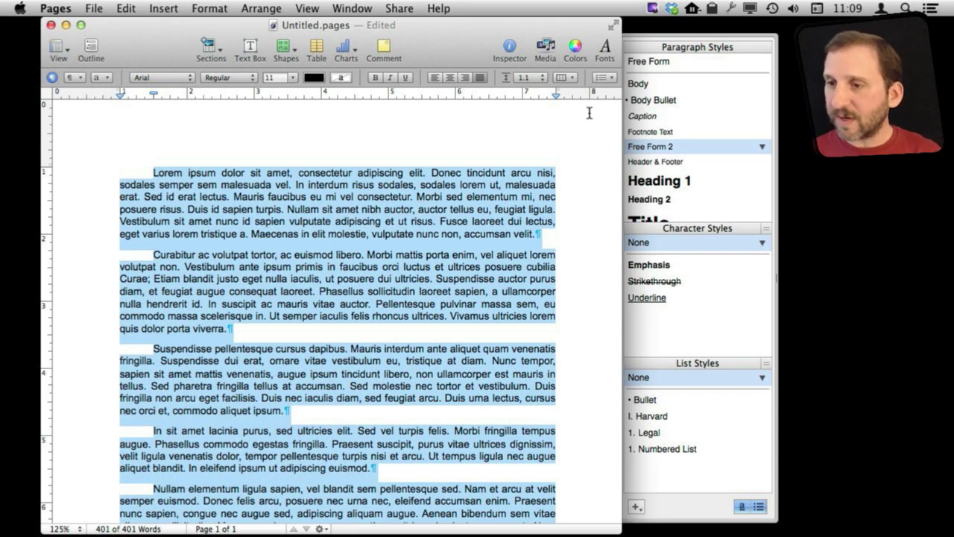
Widen line spacing to 1.8, then reapply the Free Form 2 style to the text.
{"action": "left_click", "coordinate": [503, 55]}
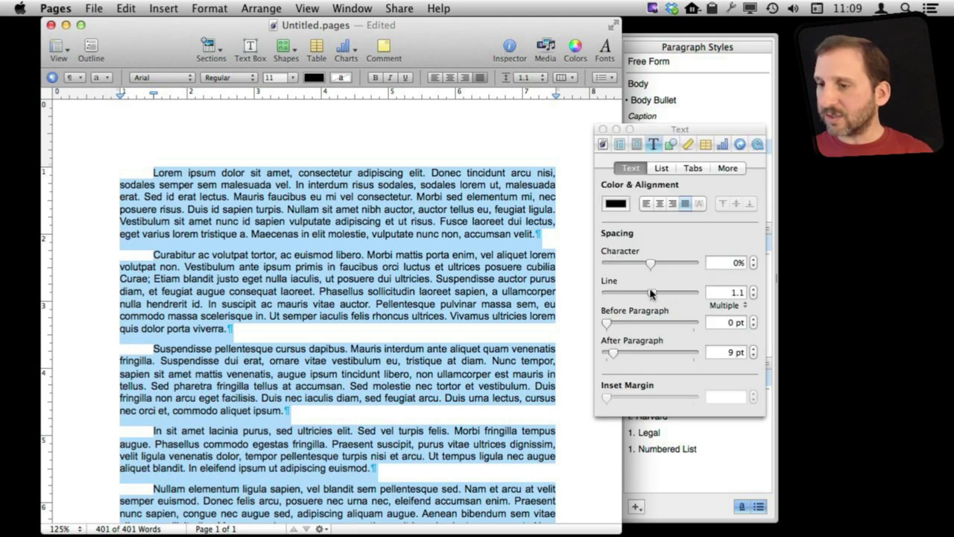
{"action": "left_click_drag", "start_coordinate": [654, 295], "coordinate": [661, 295]}
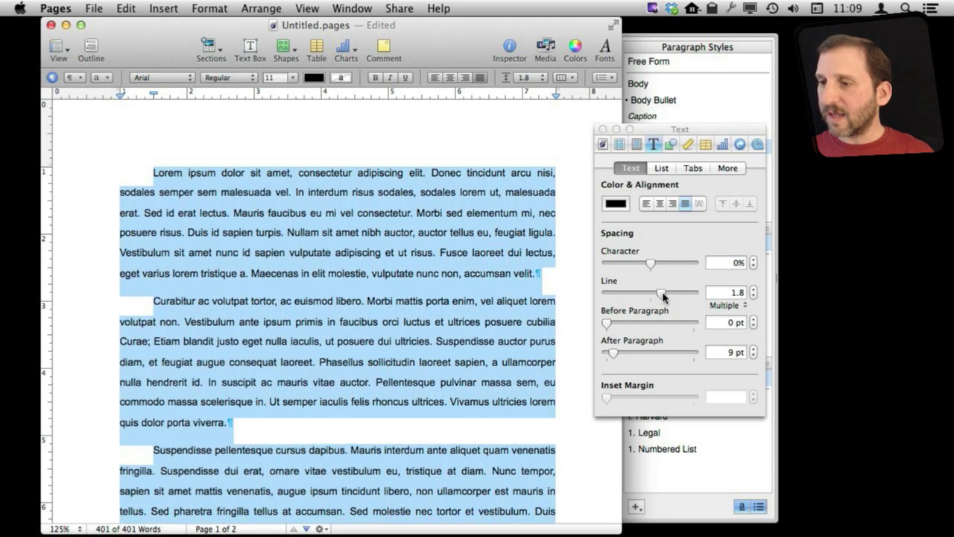
{"action": "left_click", "coordinate": [603, 130]}
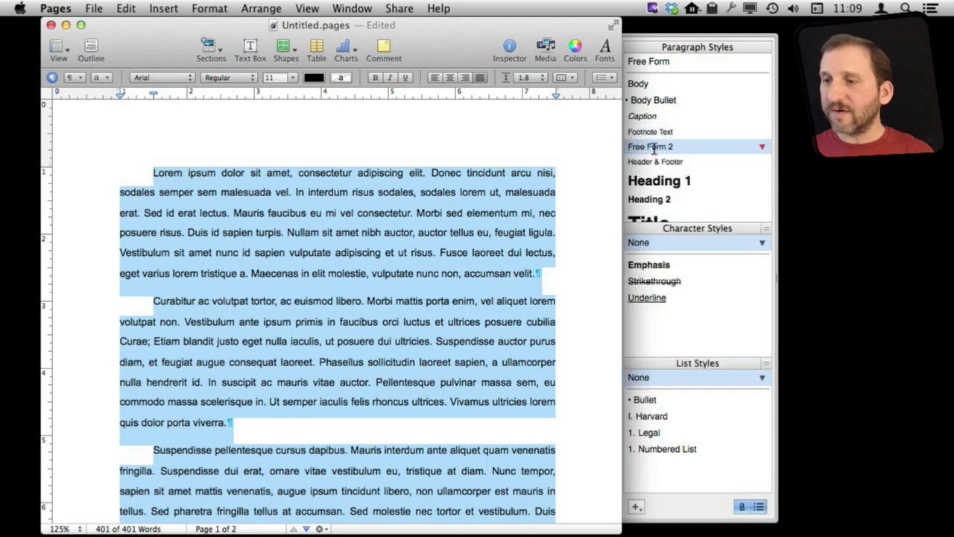
{"action": "left_click", "coordinate": [654, 148]}
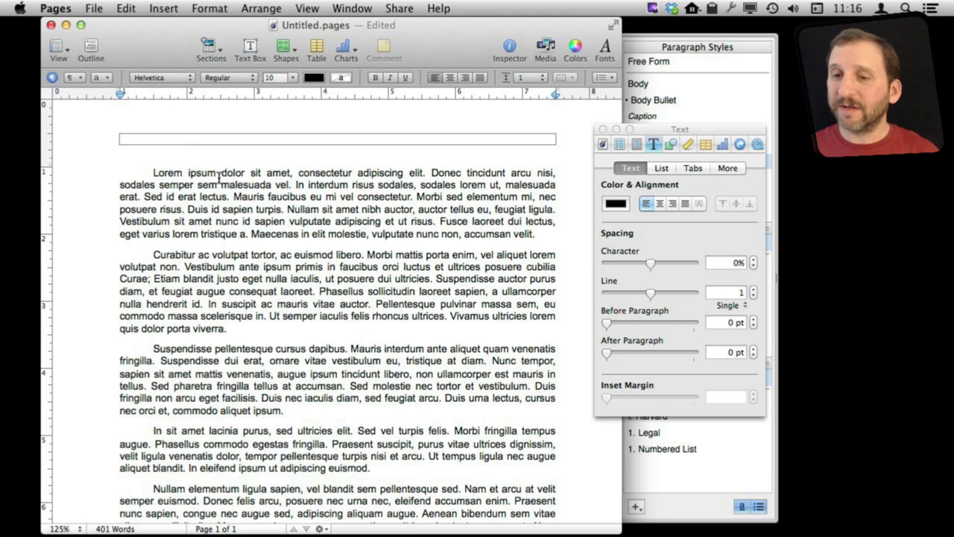
Select all the text and show the Text inspector's More settings.
{"action": "left_click", "coordinate": [248, 200]}
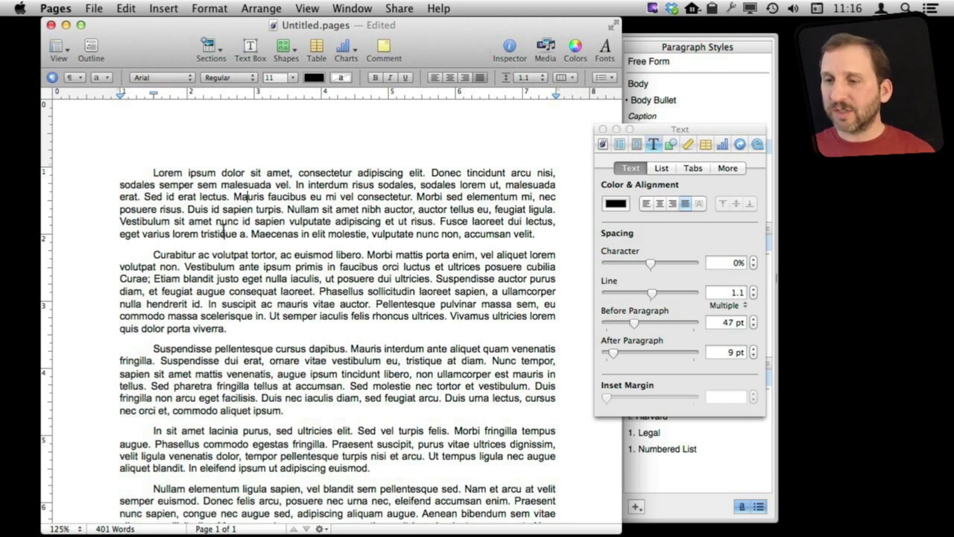
{"action": "key", "text": "super+a"}
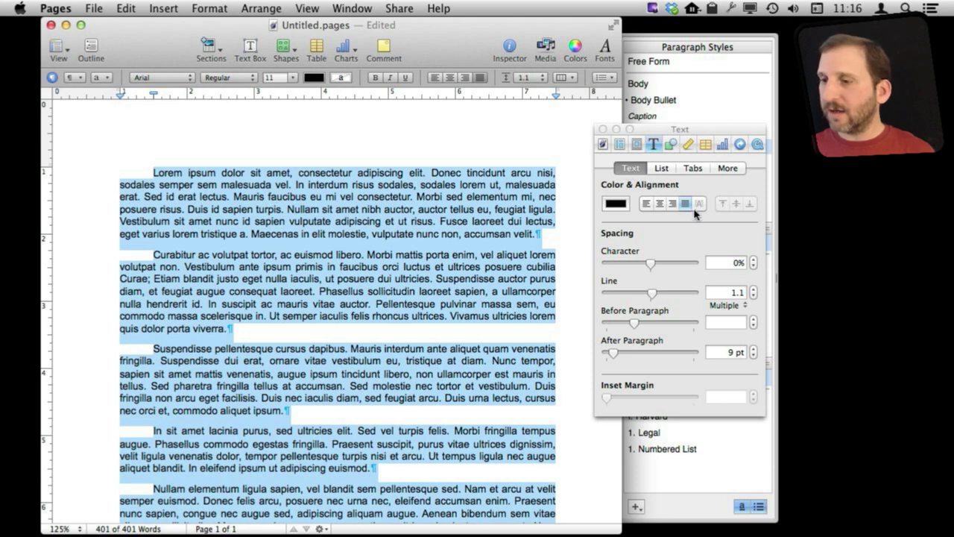
{"action": "left_click", "coordinate": [727, 170]}
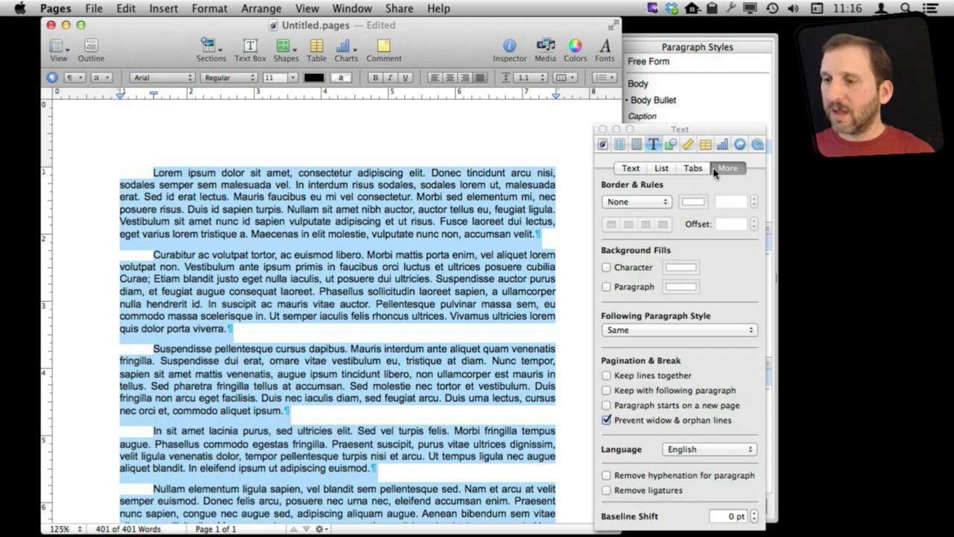
Apply a solid paragraph rule and position it only below each paragraph.
{"action": "left_click", "coordinate": [636, 210]}
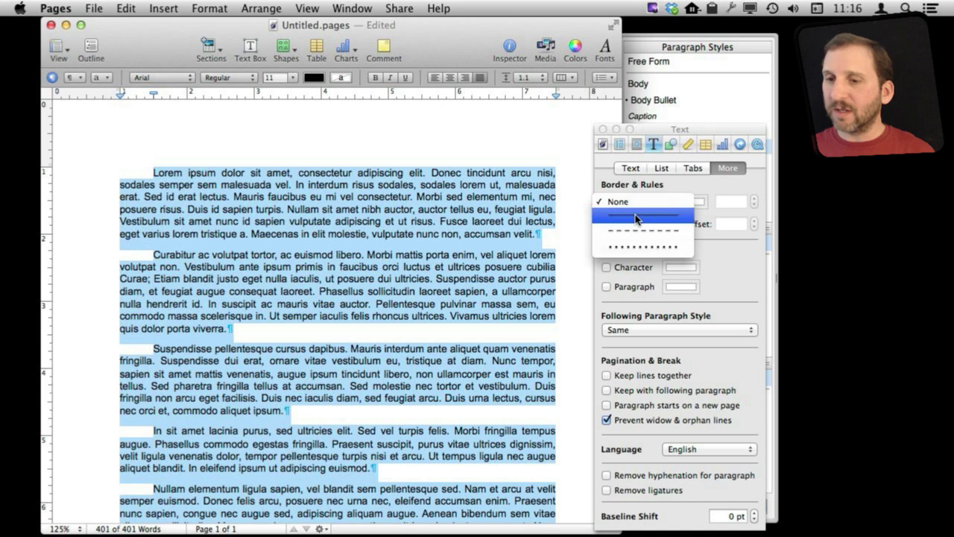
{"action": "left_click", "coordinate": [638, 217]}
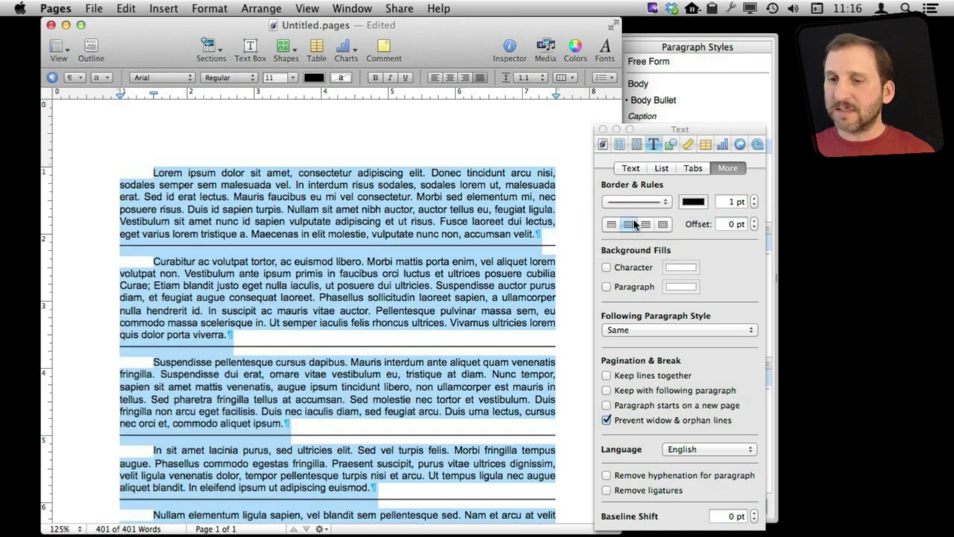
{"action": "left_click", "coordinate": [613, 225]}
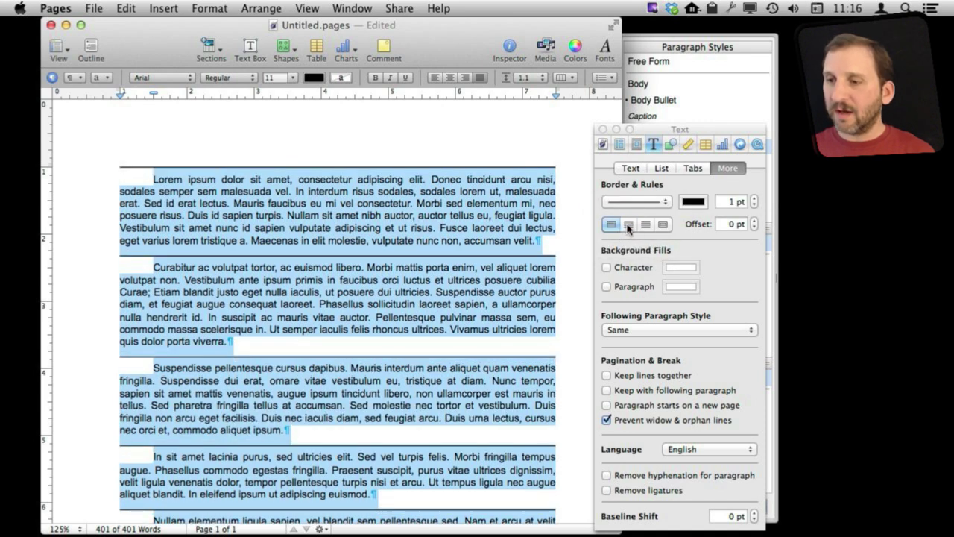
{"action": "left_click", "coordinate": [629, 225]}
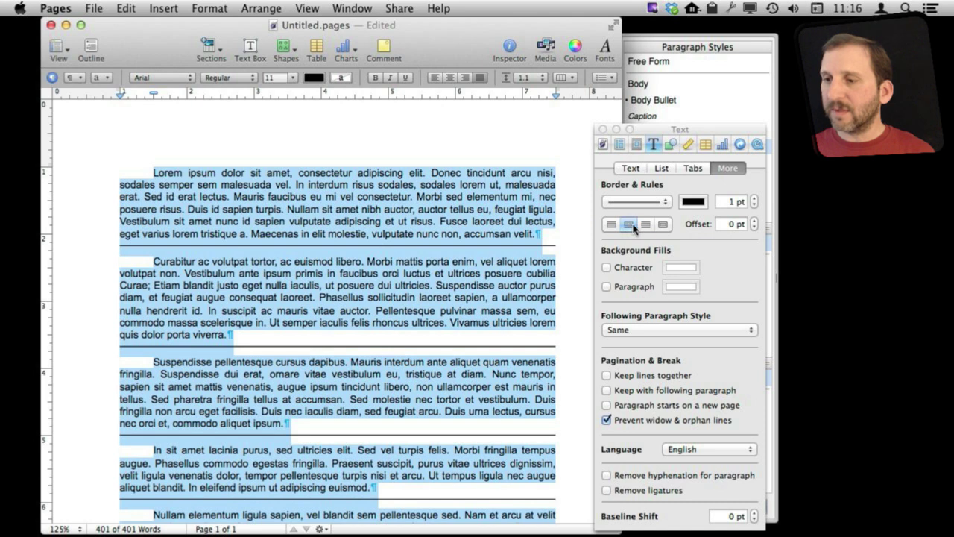
{"action": "left_click", "coordinate": [645, 224]}
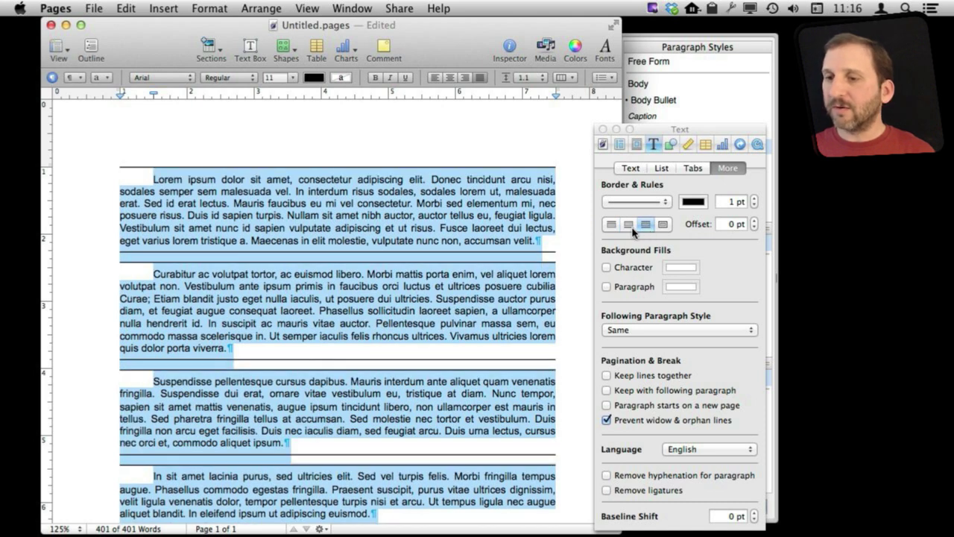
{"action": "left_click", "coordinate": [660, 227]}
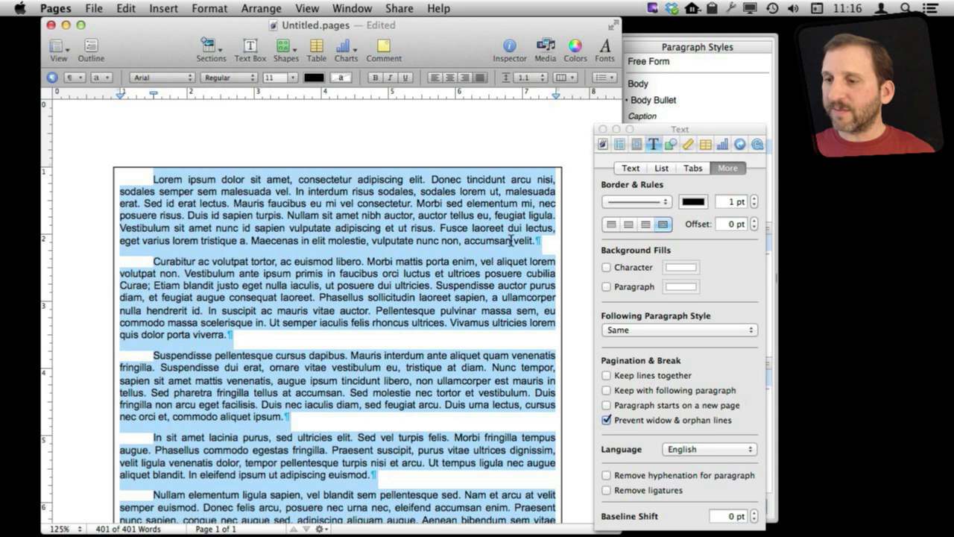
{"action": "left_click", "coordinate": [611, 225]}
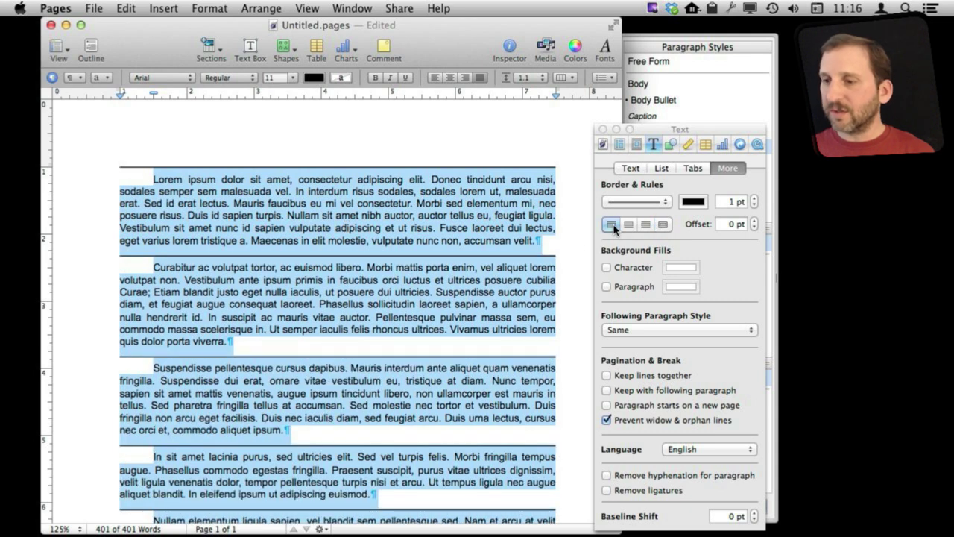
{"action": "left_click", "coordinate": [630, 225]}
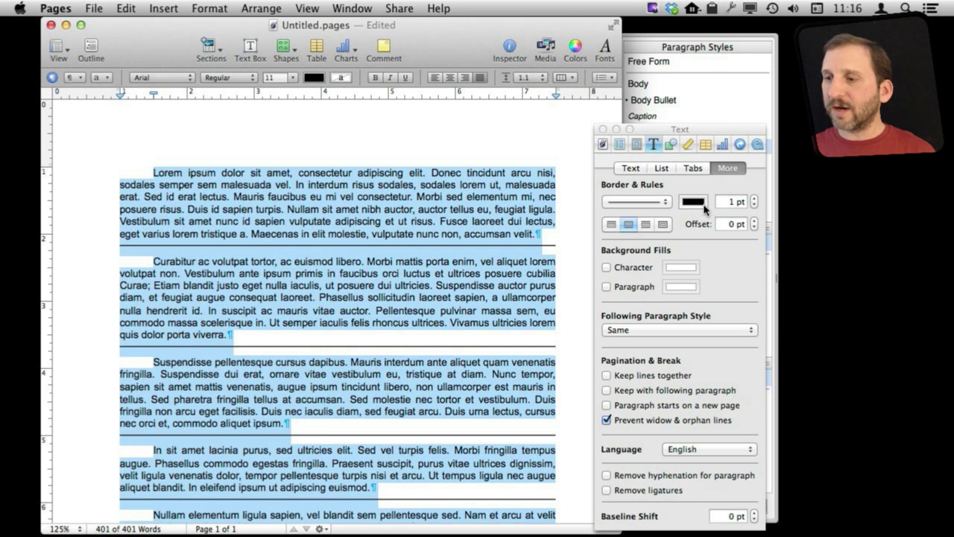
Make the paragraph rules 2 pt wide and dashed.
{"action": "left_click", "coordinate": [754, 199]}
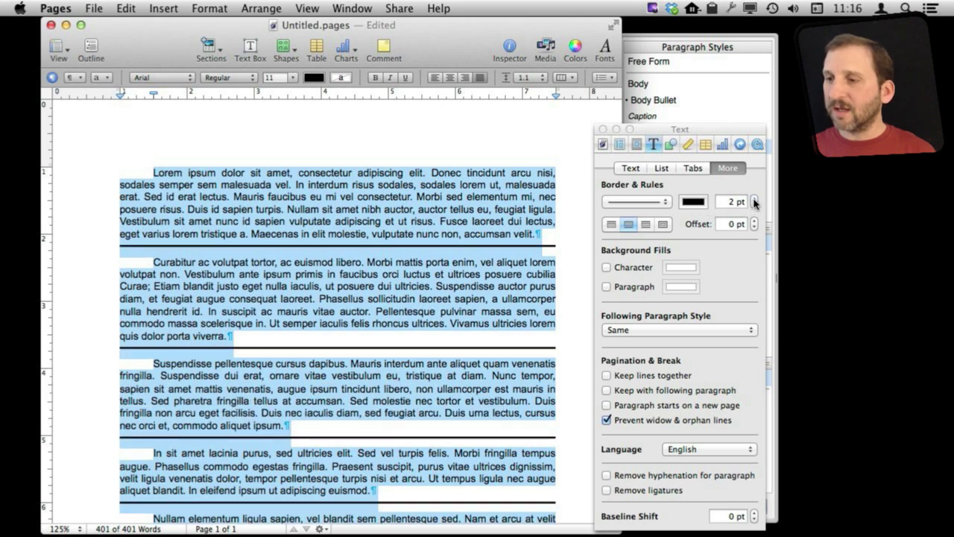
{"action": "left_click", "coordinate": [646, 201]}
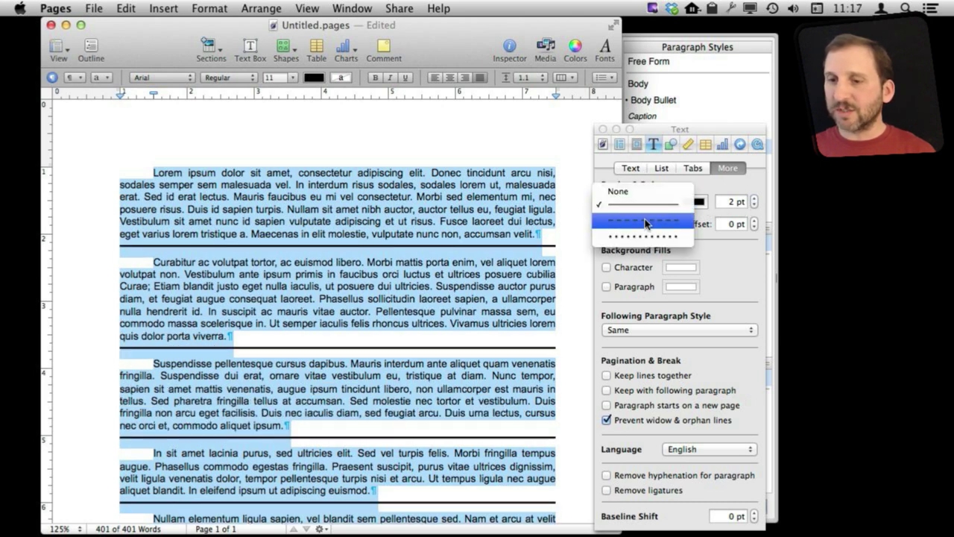
{"action": "left_click", "coordinate": [646, 224]}
{"action": "left_click", "coordinate": [381, 185]}
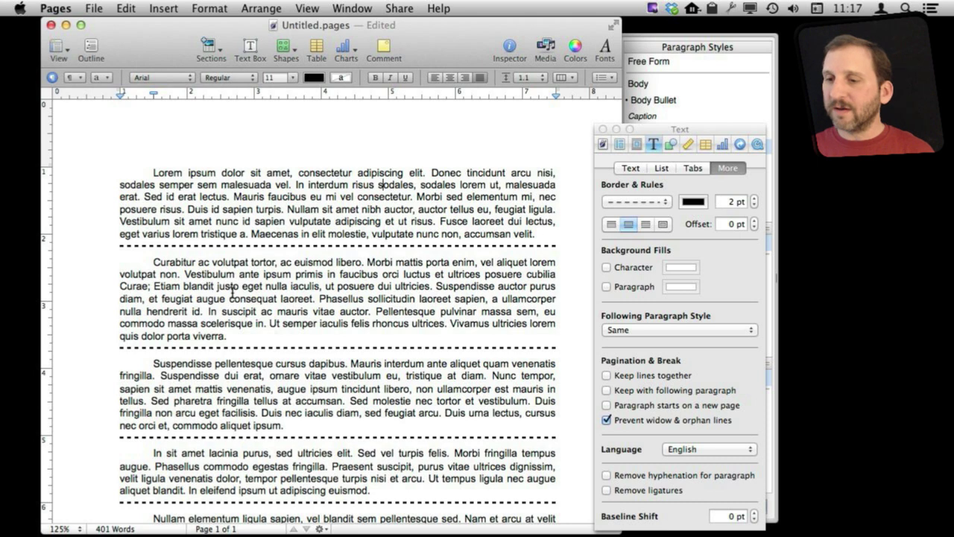
Remove the dashed border rules from every paragraph by setting Border & Rules to None.
{"action": "key", "text": "super+a"}
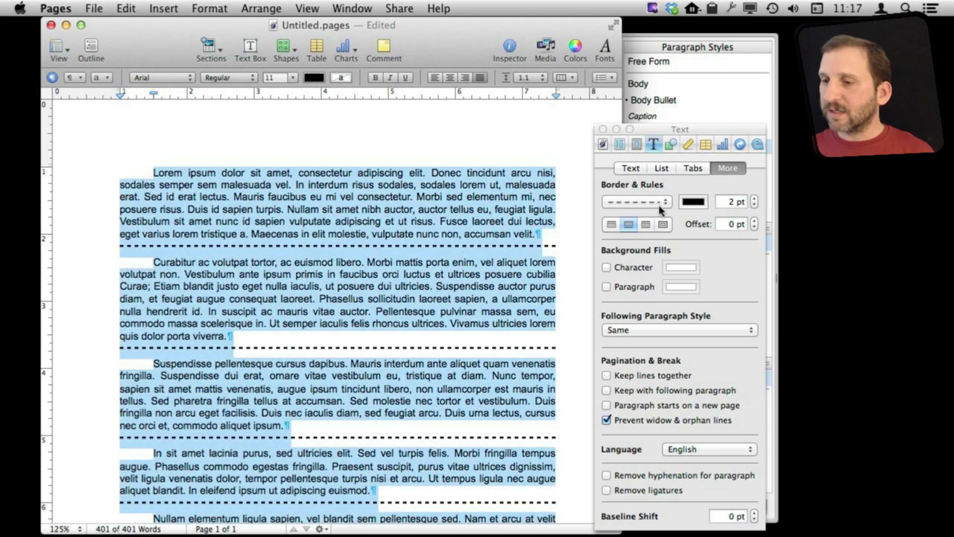
{"action": "left_click", "coordinate": [636, 201]}
{"action": "left_click", "coordinate": [636, 176]}
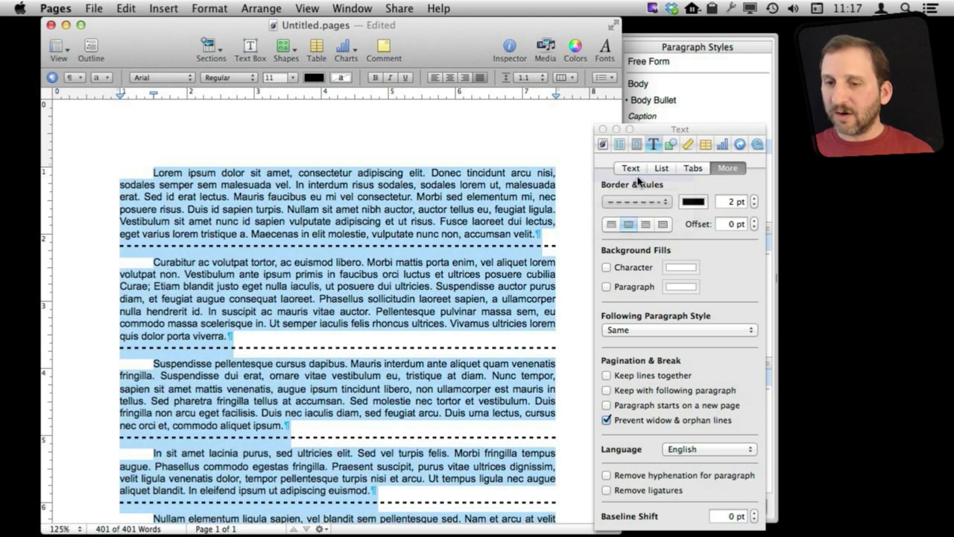
Enclose the Curabitur paragraph in a 1 pt solid black box border.
{"action": "left_click", "coordinate": [261, 273]}
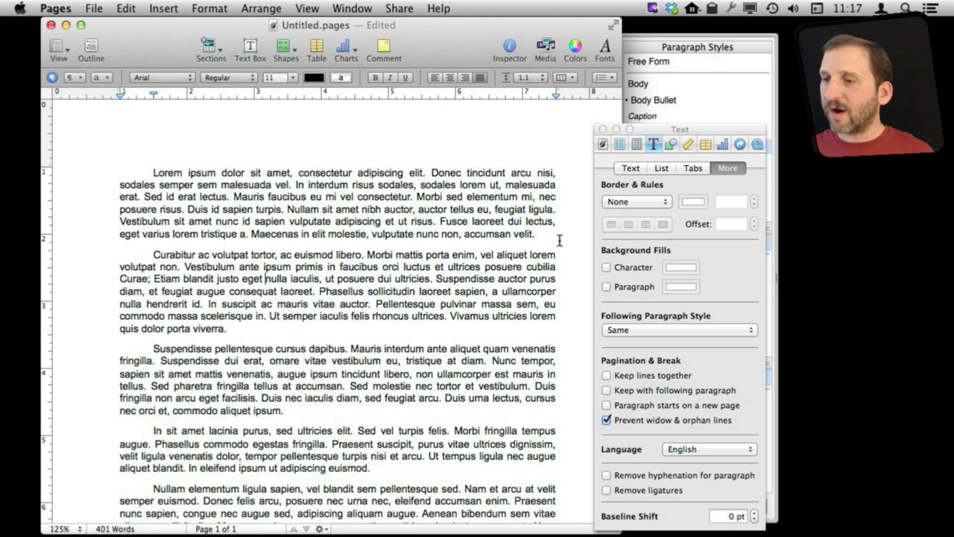
{"action": "left_click", "coordinate": [651, 202]}
{"action": "left_click", "coordinate": [639, 216]}
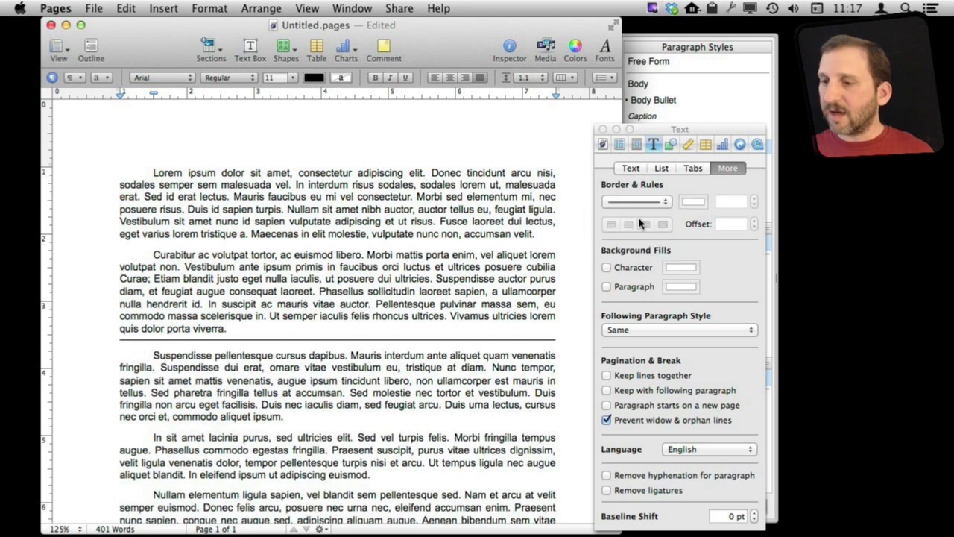
{"action": "left_click", "coordinate": [662, 224]}
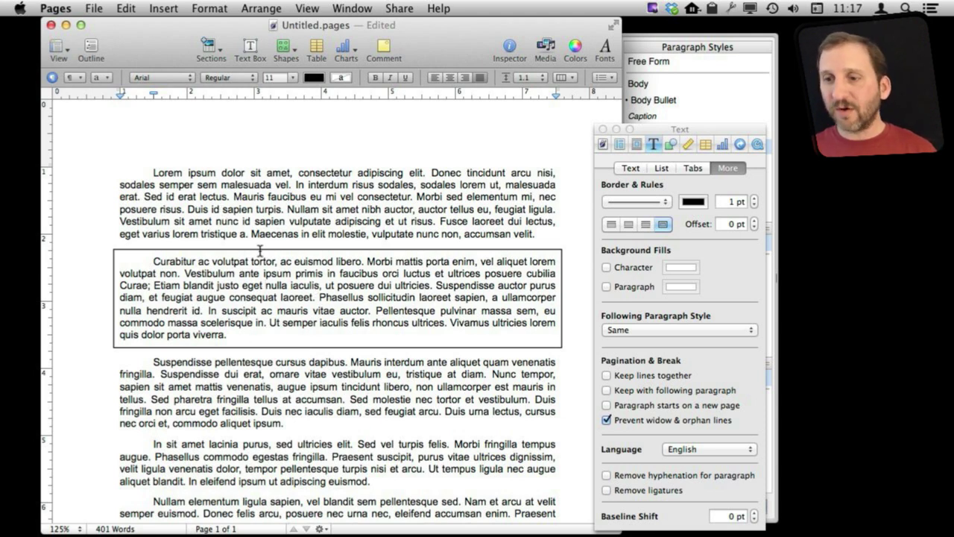
{"action": "left_click", "coordinate": [545, 236]}
{"action": "key", "text": "Return"}
{"action": "key", "text": "Return"}
{"action": "key", "text": "BackSpace"}
{"action": "key", "text": "BackSpace"}
{"action": "key", "text": "BackSpace"}
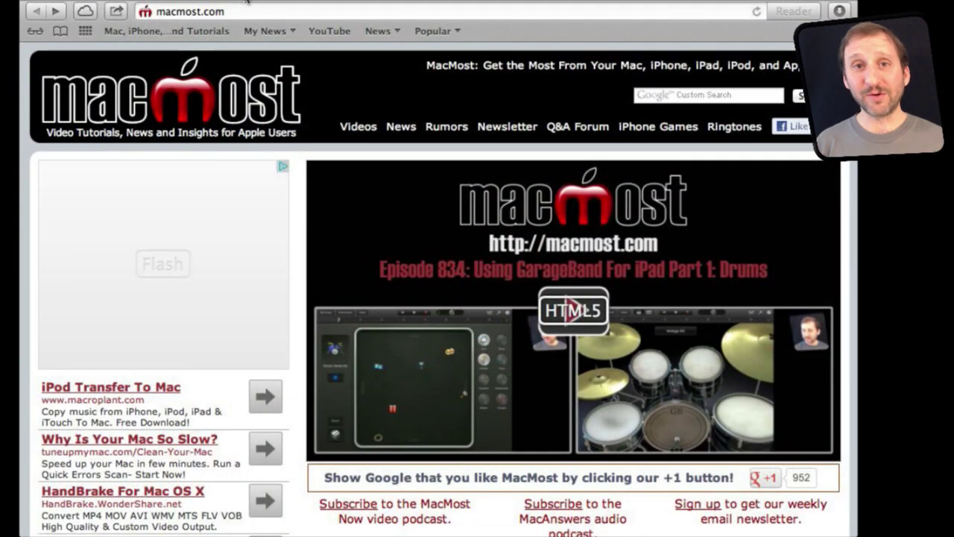
Open the 'MacMost Now 833: 18 Google Search Tricks' episode from the macmost.com home page.
{"action": "scroll", "coordinate": [413, 302], "scroll_direction": "down", "scroll_amount": 10}
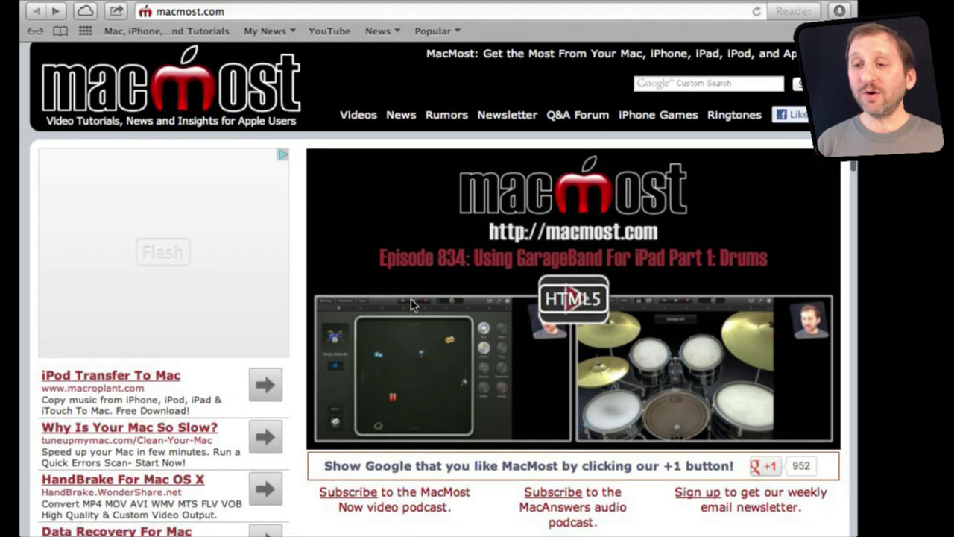
{"action": "left_click", "coordinate": [485, 201]}
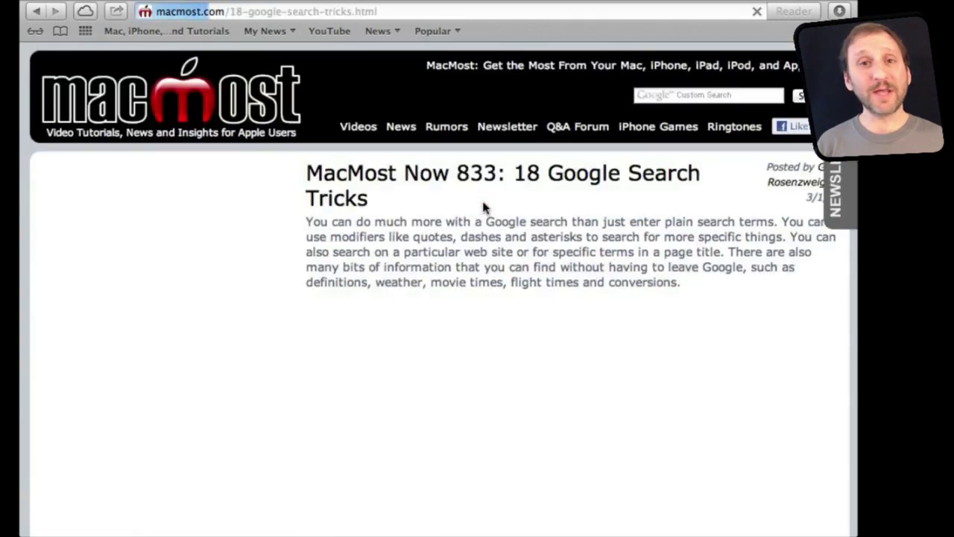
{"action": "scroll", "coordinate": [474, 279], "scroll_direction": "down", "scroll_amount": 6}
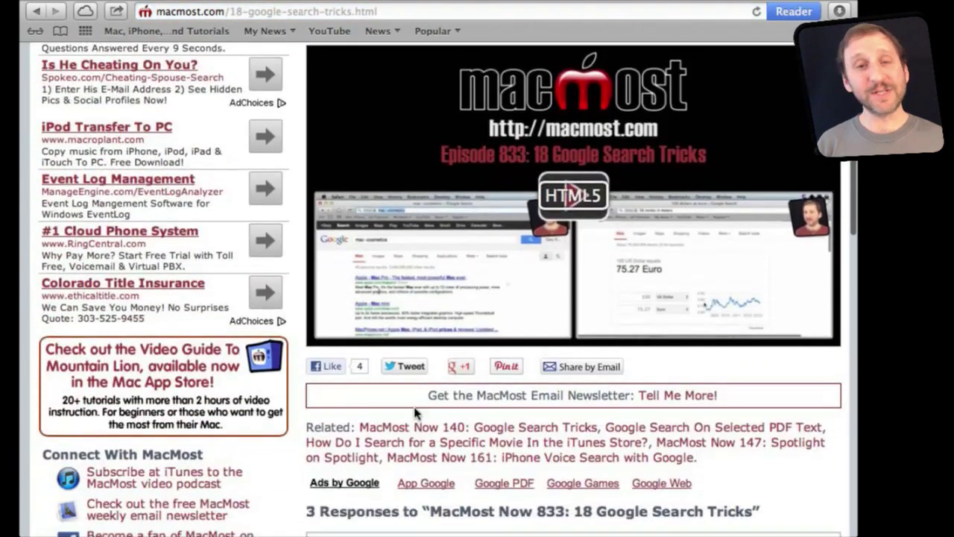